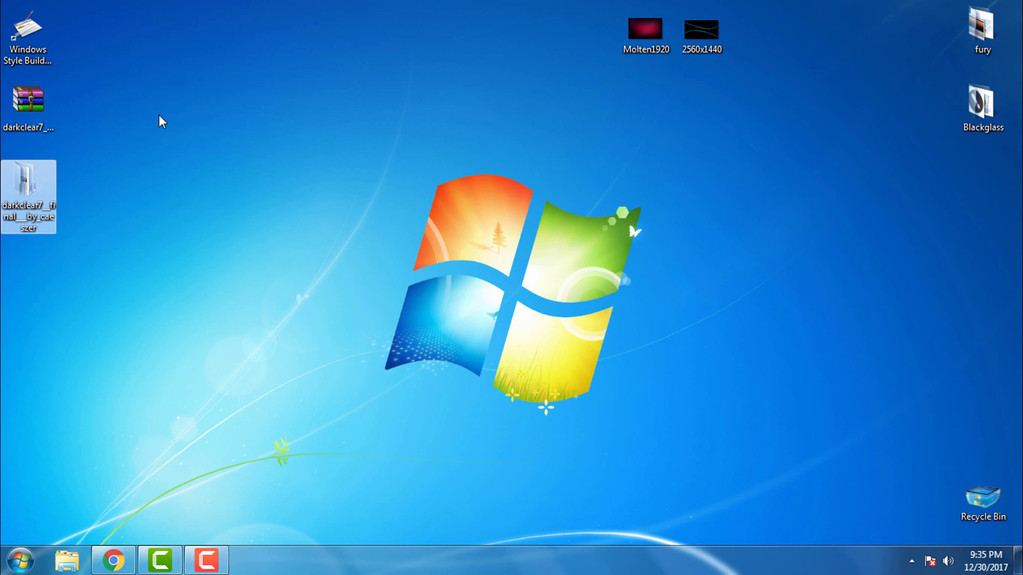
Open the darkclear7__final__by_caeszer theme folder on the desktop.
key(Return)
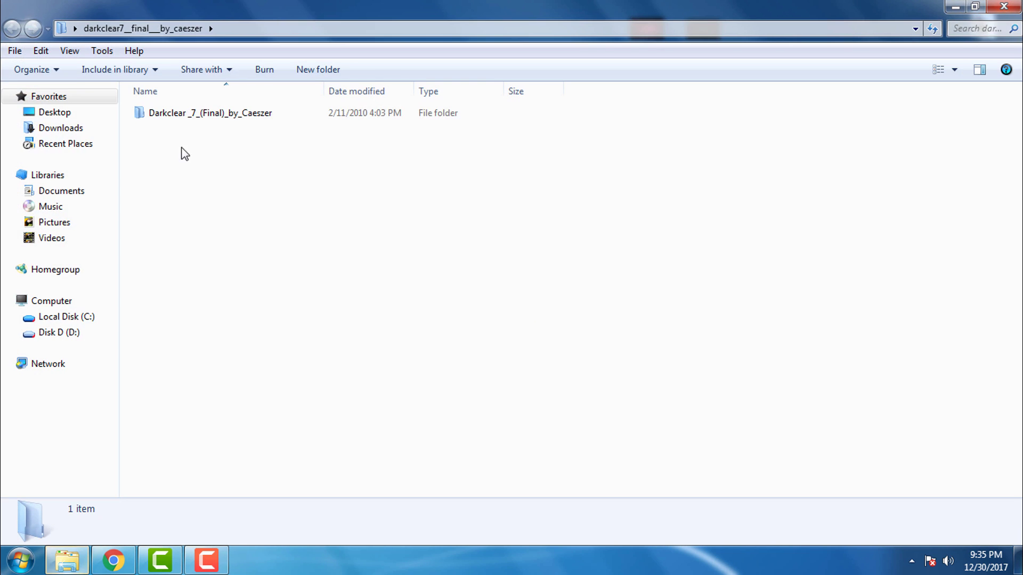
Enter Darkclear_7_(Final)_by_Caeszer, select its Theme folder, then close the folder window.
double_click(155, 116)
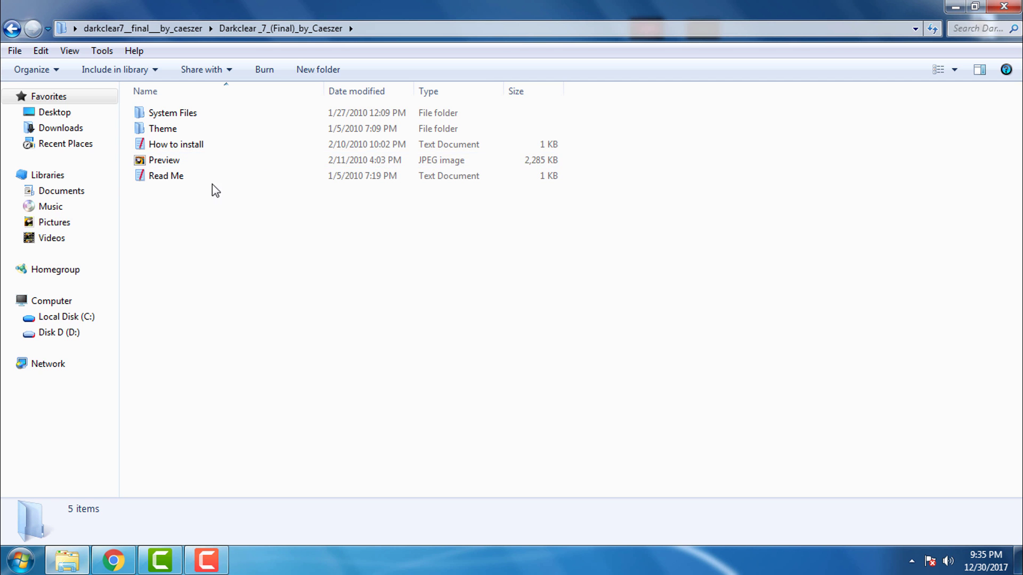
click(186, 128)
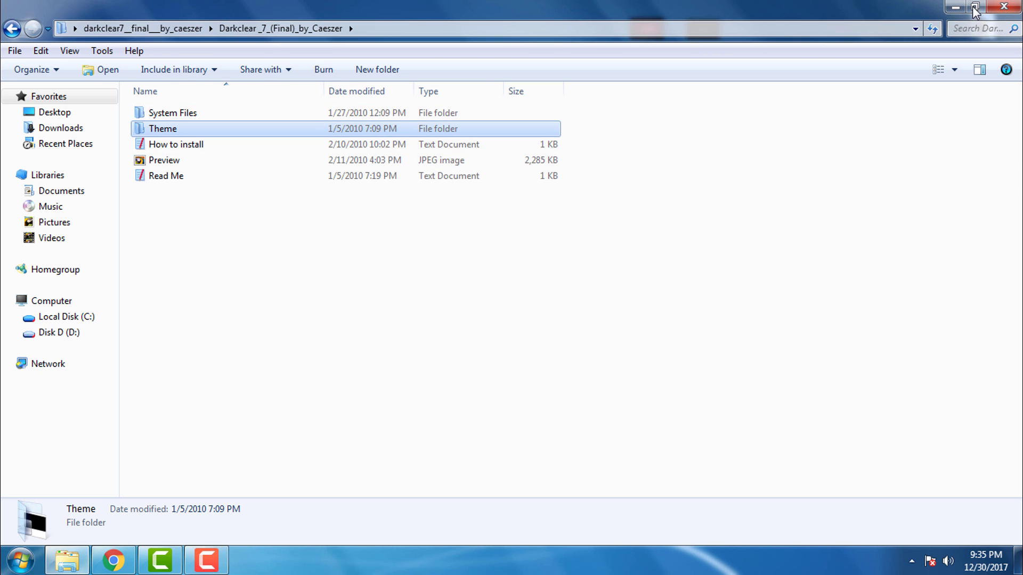
click(1004, 6)
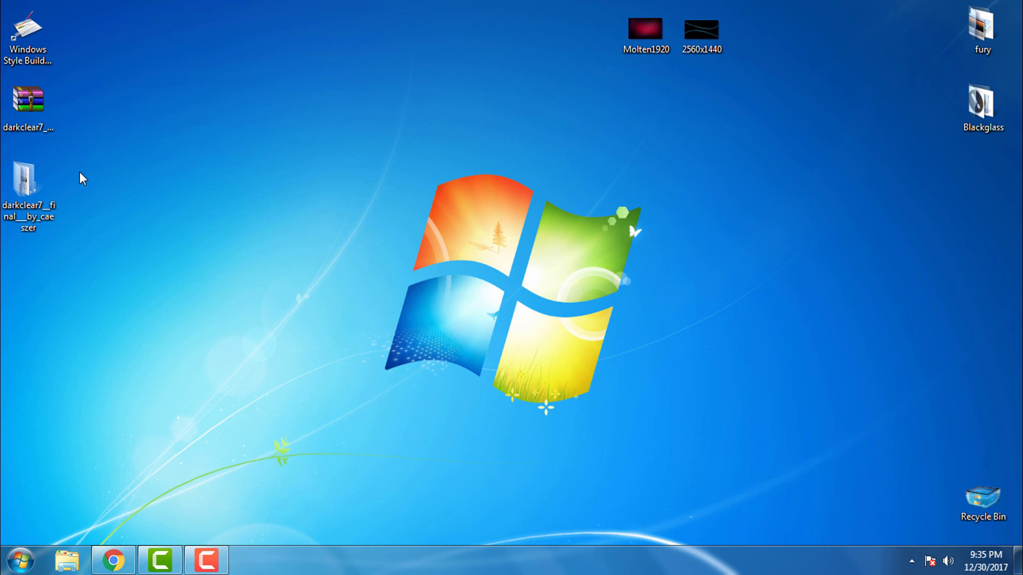
Open the darkclear7 folder and Darkclear_7_(Final)_by_Caeszer, checking the Preview image and How to install file.
double_click(24, 184)
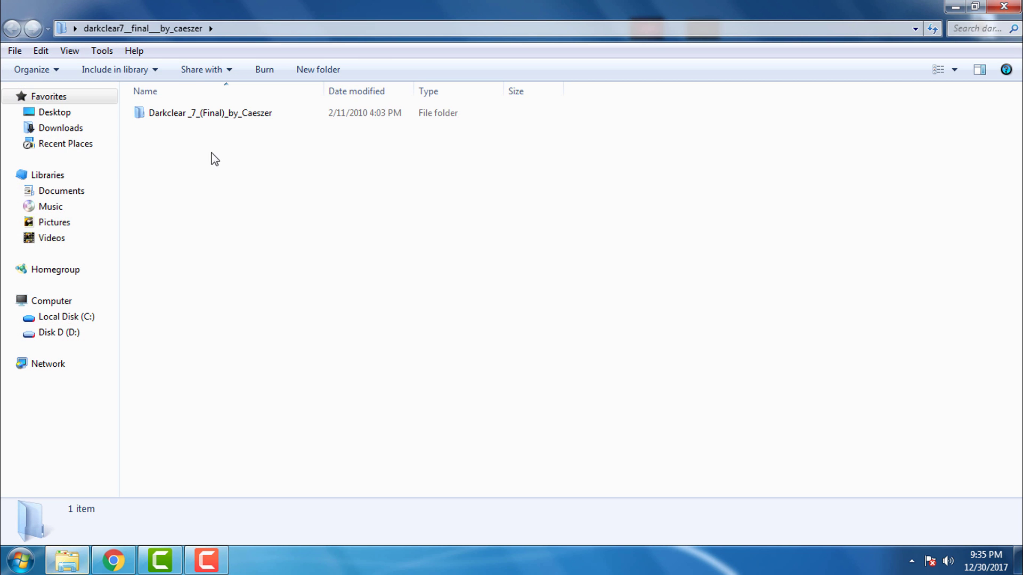
double_click(150, 116)
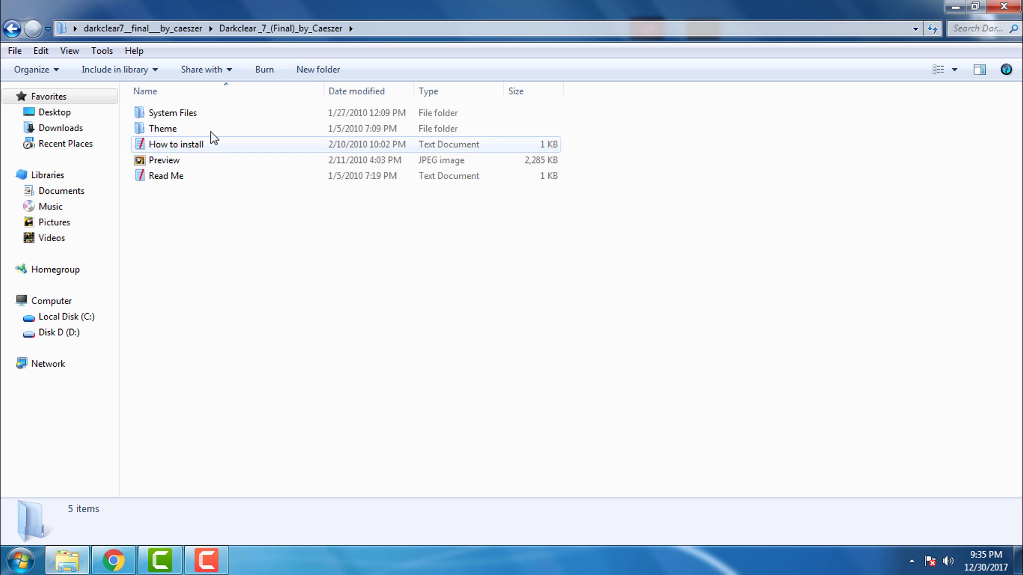
click(190, 157)
click(166, 145)
click(194, 199)
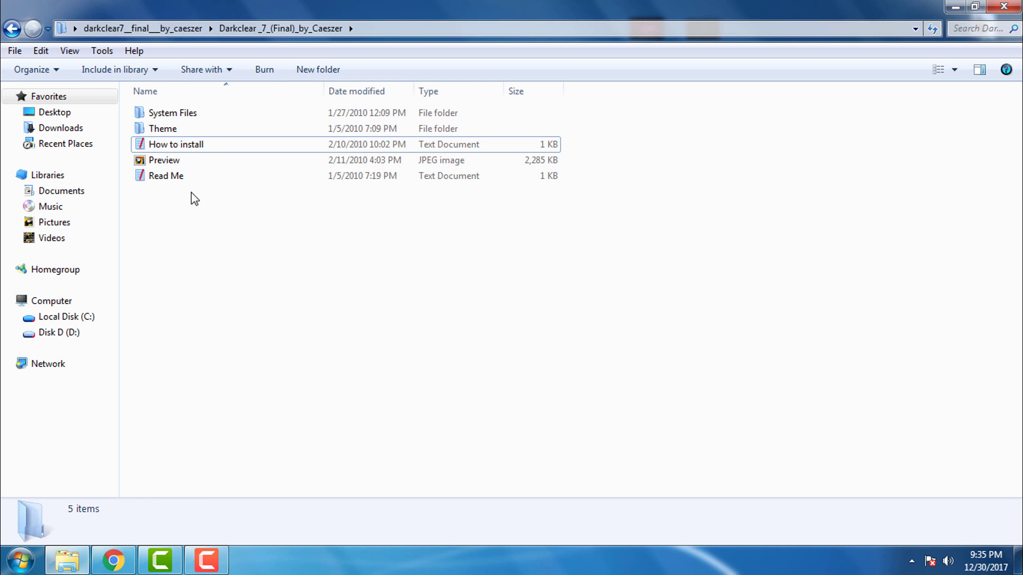
Peek into System Files, go back, and open the Theme folder.
double_click(186, 112)
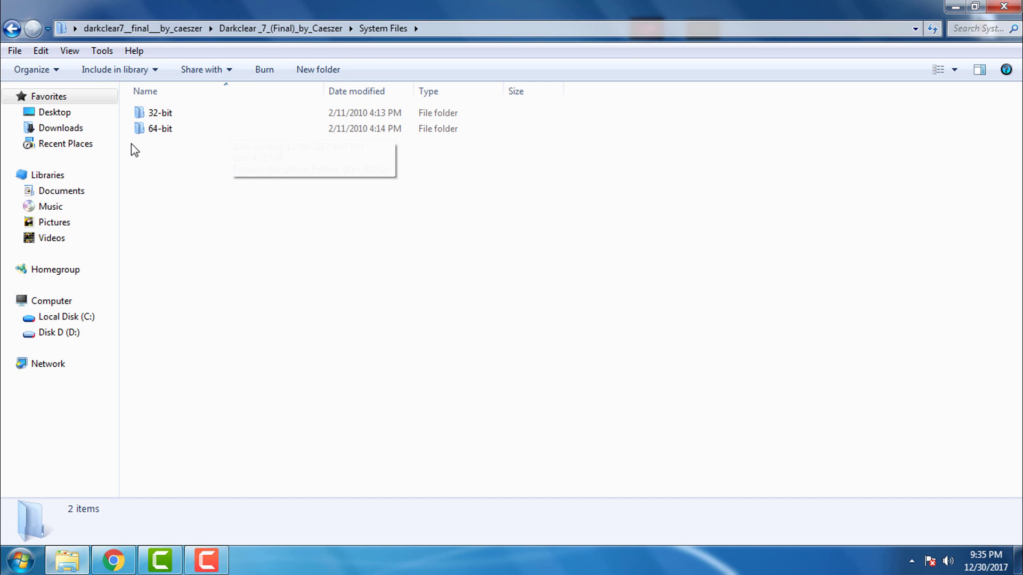
click(12, 28)
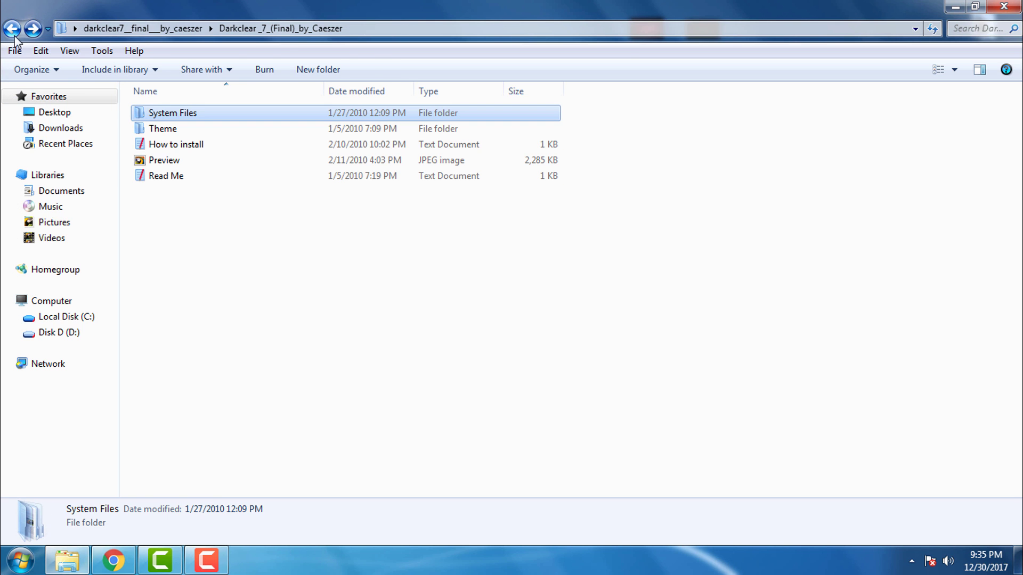
double_click(170, 129)
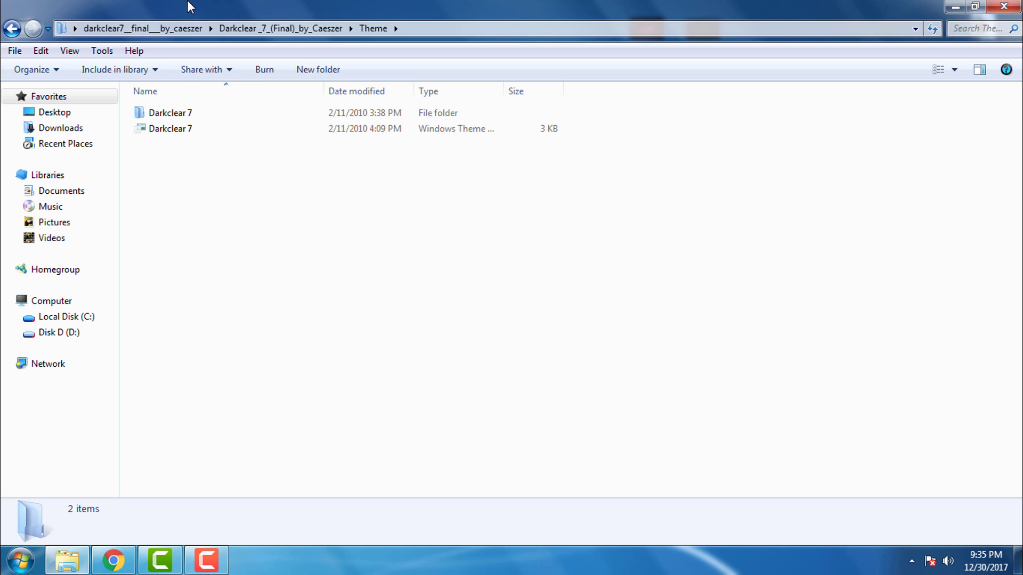
Copy the Darkclear 7 folder and the Darkclear 7 theme file.
drag(178, 184, 260, 113)
right_click(260, 113)
click(296, 334)
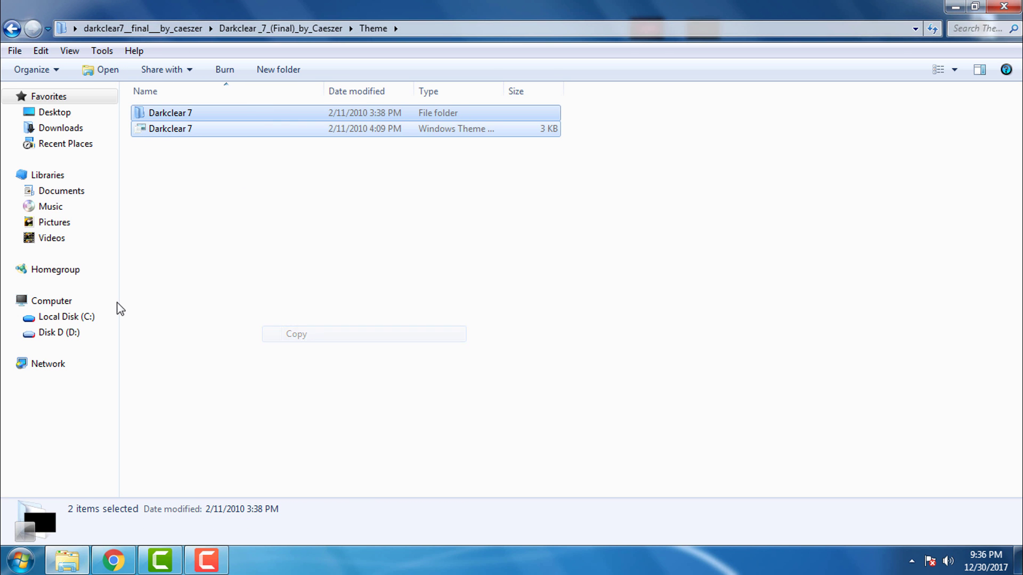
Paste both into C:\Windows\Resources\Themes, merging the folder and replacing the existing theme file.
click(117, 301)
double_click(240, 189)
click(181, 181)
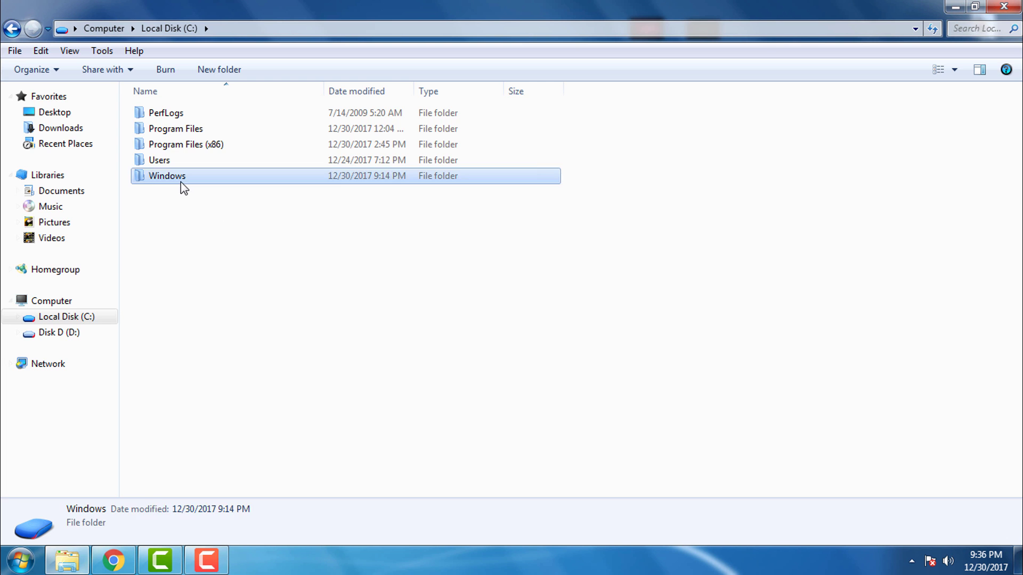
double_click(181, 181)
key(r)
double_click(172, 155)
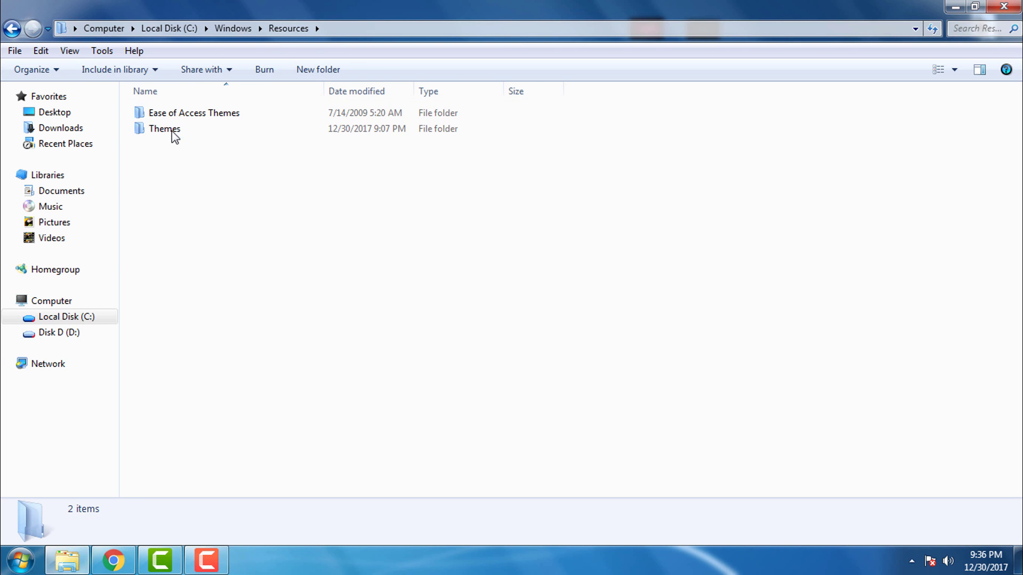
double_click(172, 132)
right_click(651, 240)
click(719, 379)
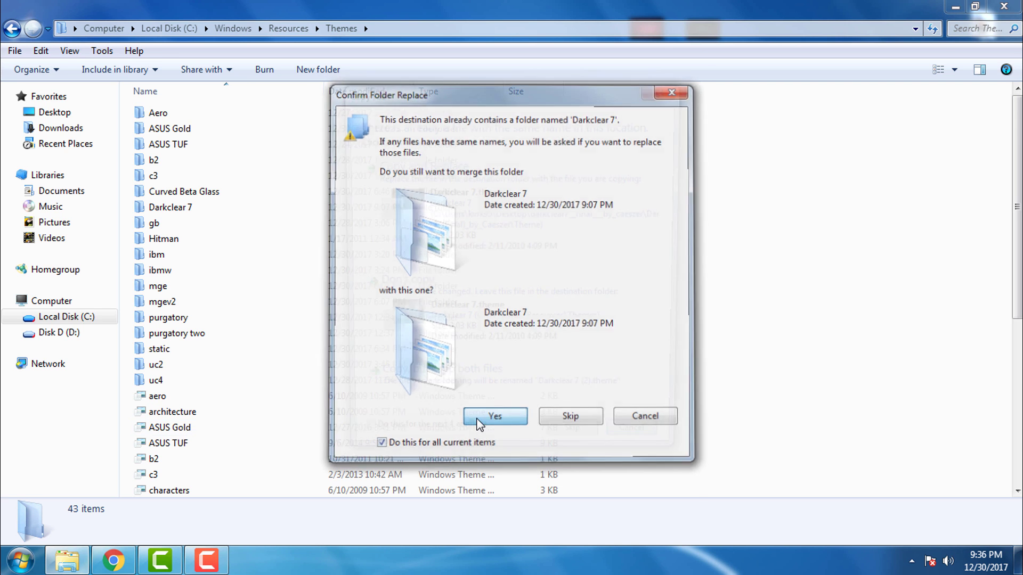
click(488, 418)
click(511, 251)
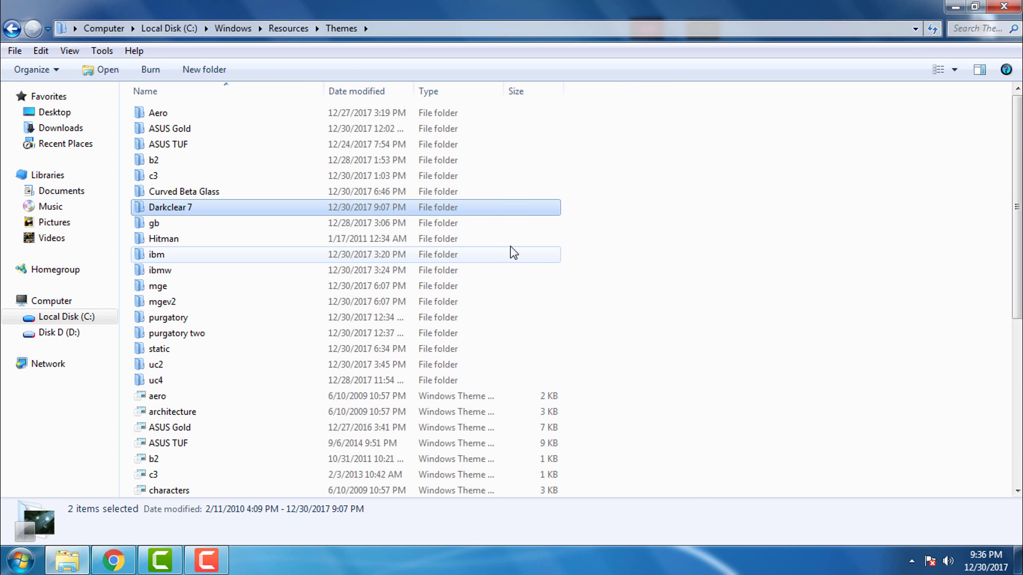
click(770, 197)
Apply the Darkclear 7 theme from Personalization's installed themes list.
click(1004, 7)
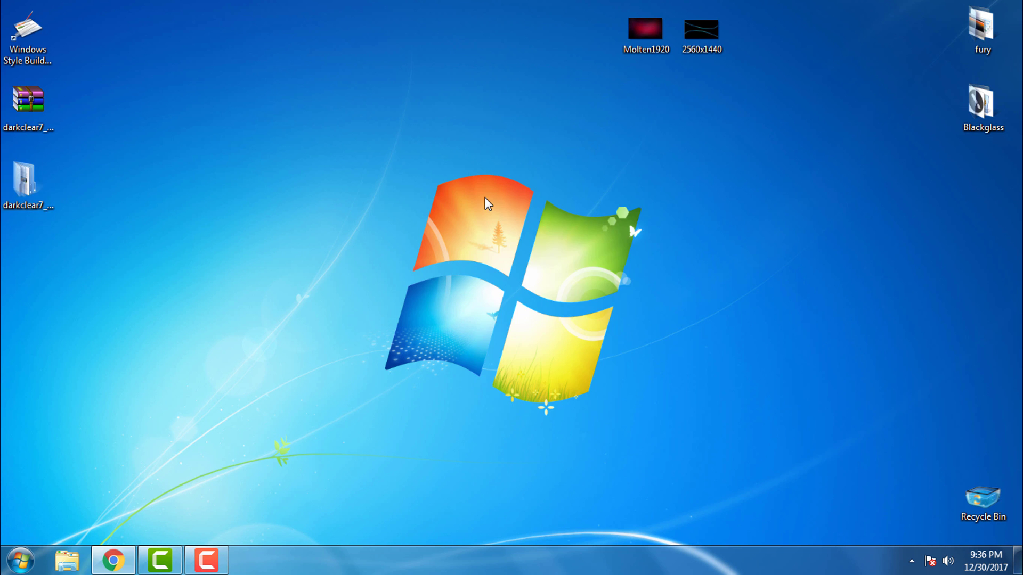
right_click(485, 198)
click(505, 417)
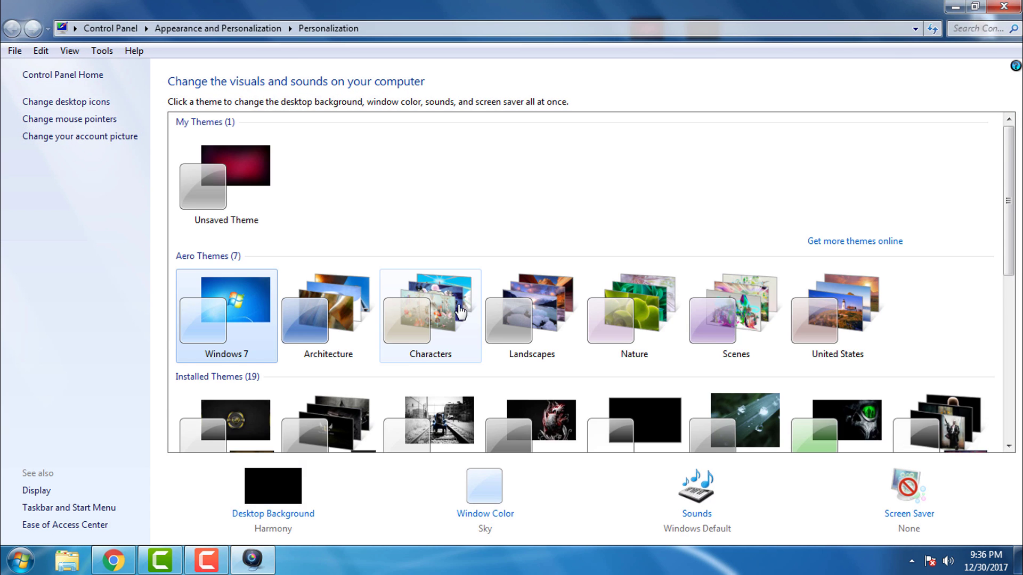
scroll(462, 313, down, 5)
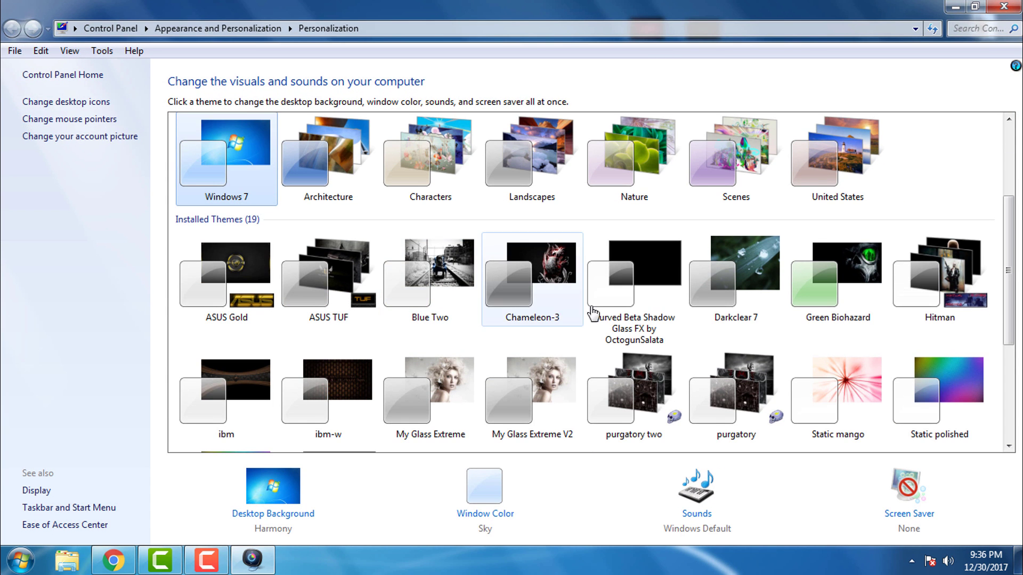
click(738, 303)
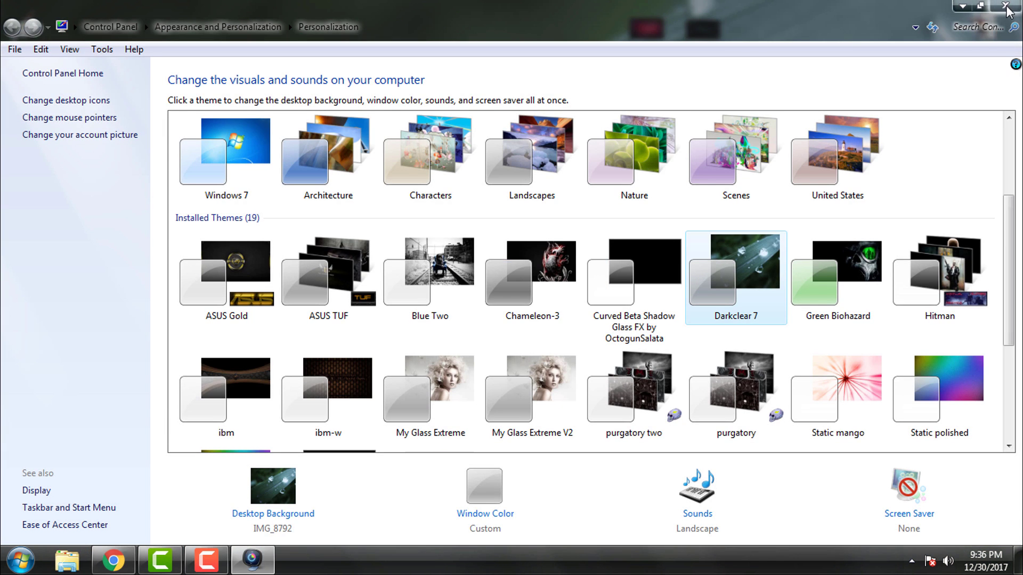
Close Personalization, refresh the desktop, and glance at the restyled Start menu.
click(1004, 7)
right_click(178, 169)
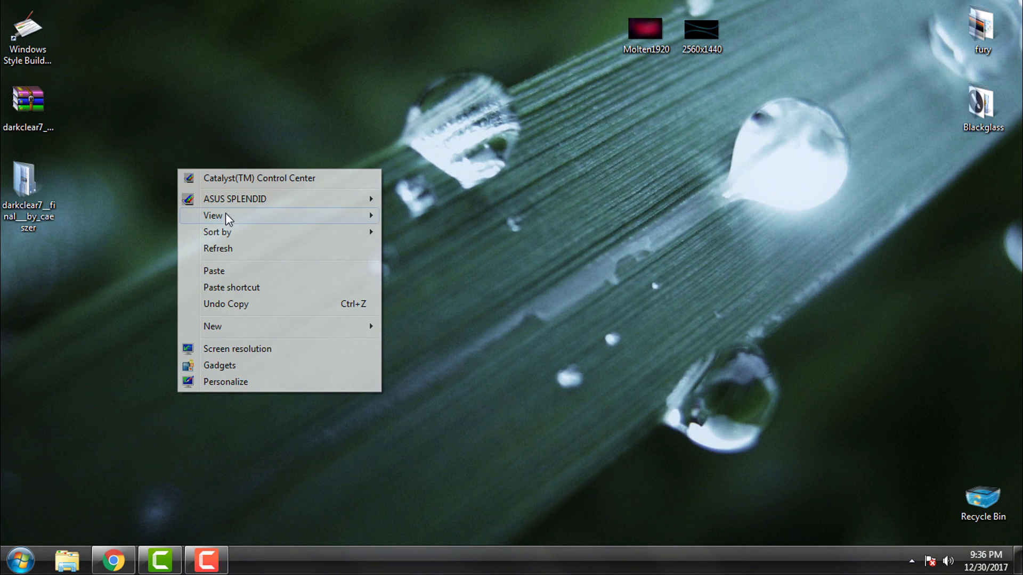
click(217, 248)
key(super)
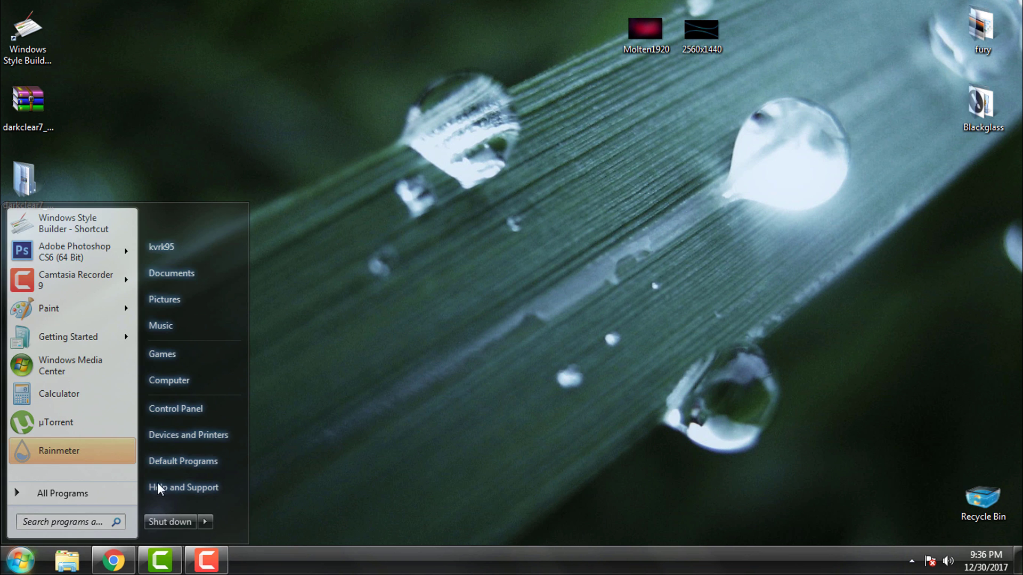
click(329, 356)
Open a Computer window, restore and resize it, and select Disk D (D:) and Local Disk (C:).
click(67, 561)
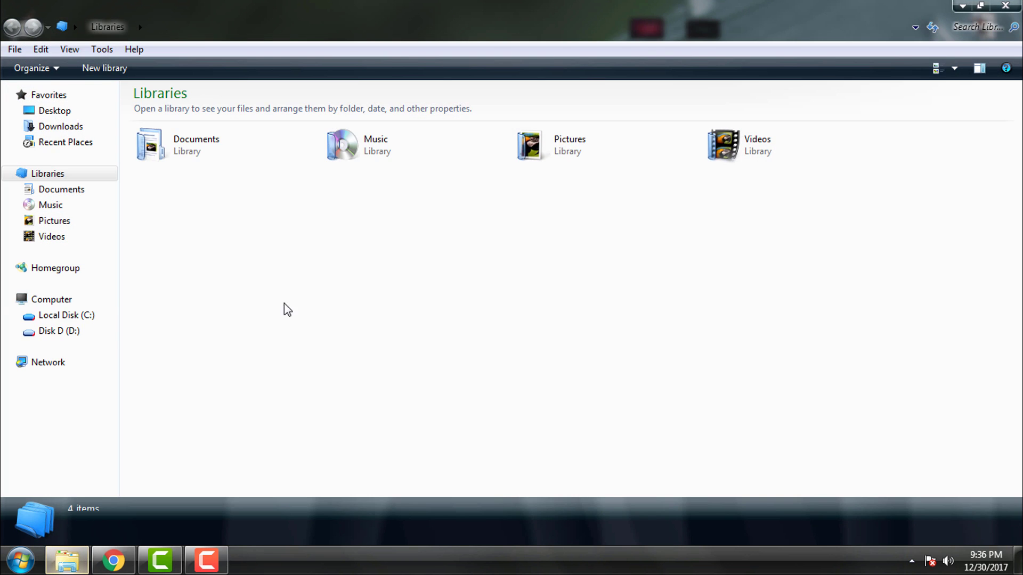
click(52, 299)
drag(507, 16, 602, 37)
drag(269, 402, 369, 499)
click(708, 234)
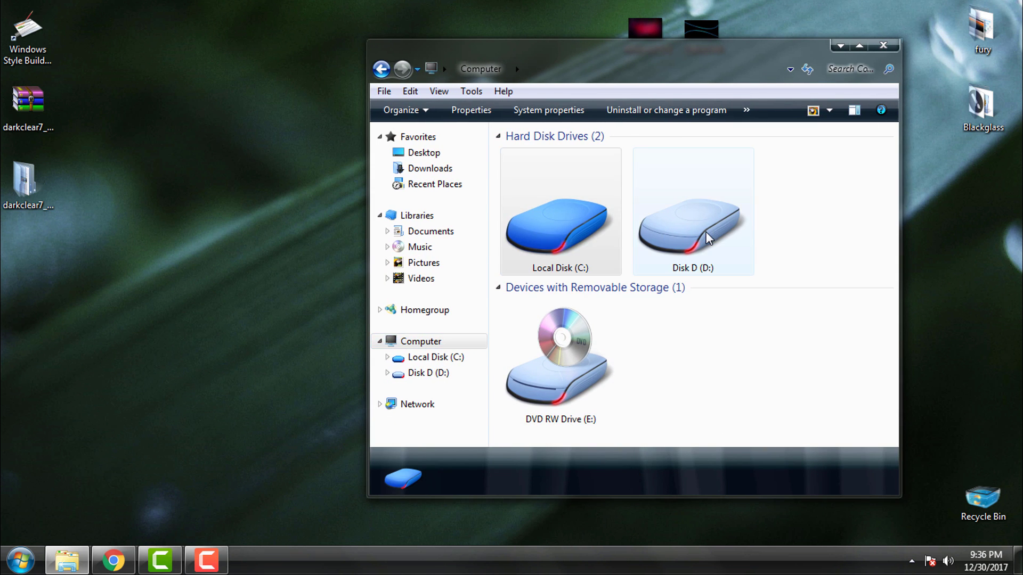
click(553, 247)
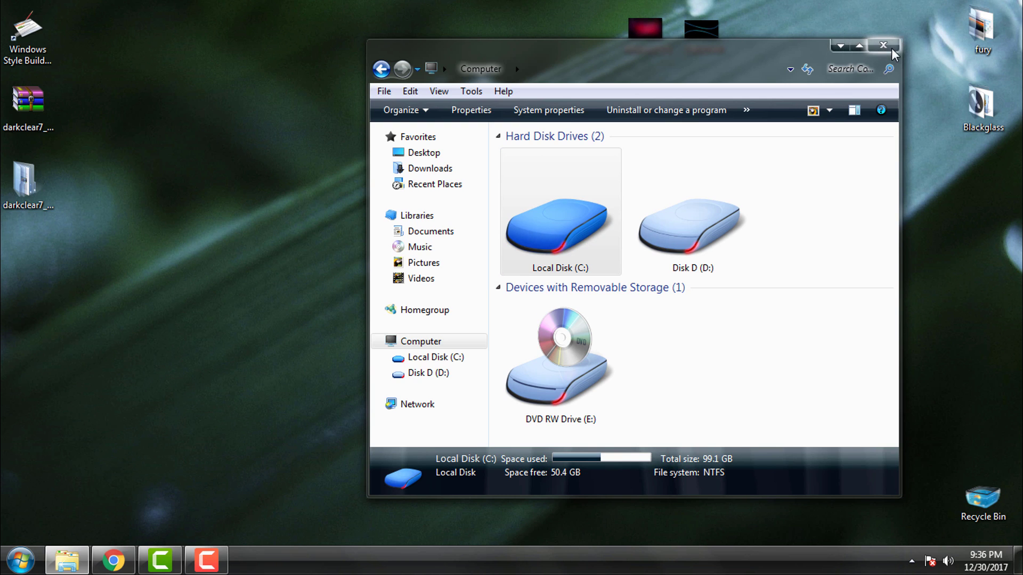
Maximize and restore the Computer window, enlarging its details pane and repositioning it.
click(861, 46)
drag(447, 440, 412, 323)
drag(410, 4, 418, 58)
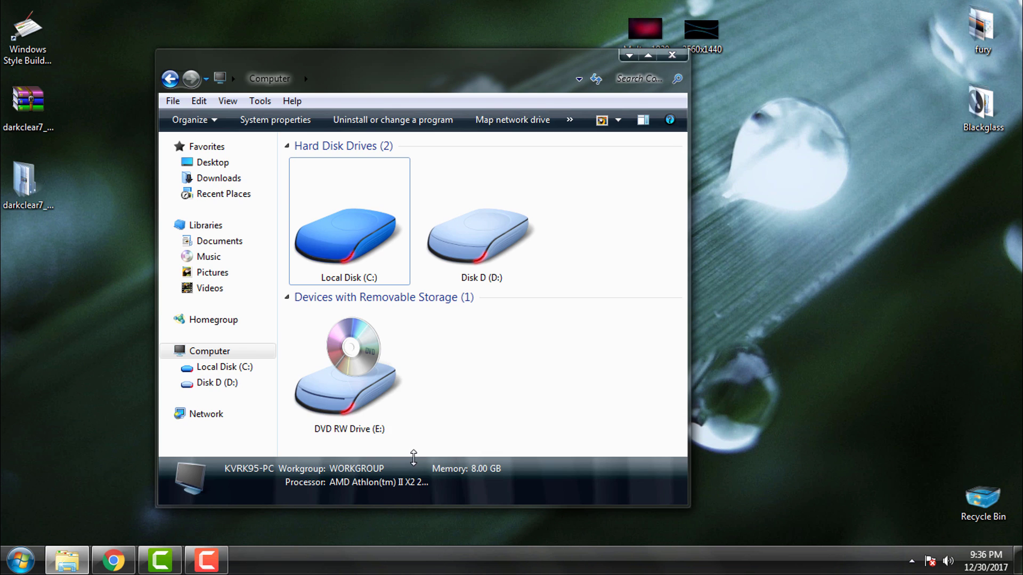
mouse_move(414, 457)
mouse_down()
mouse_move(421, 401)
mouse_move(411, 443)
mouse_up()
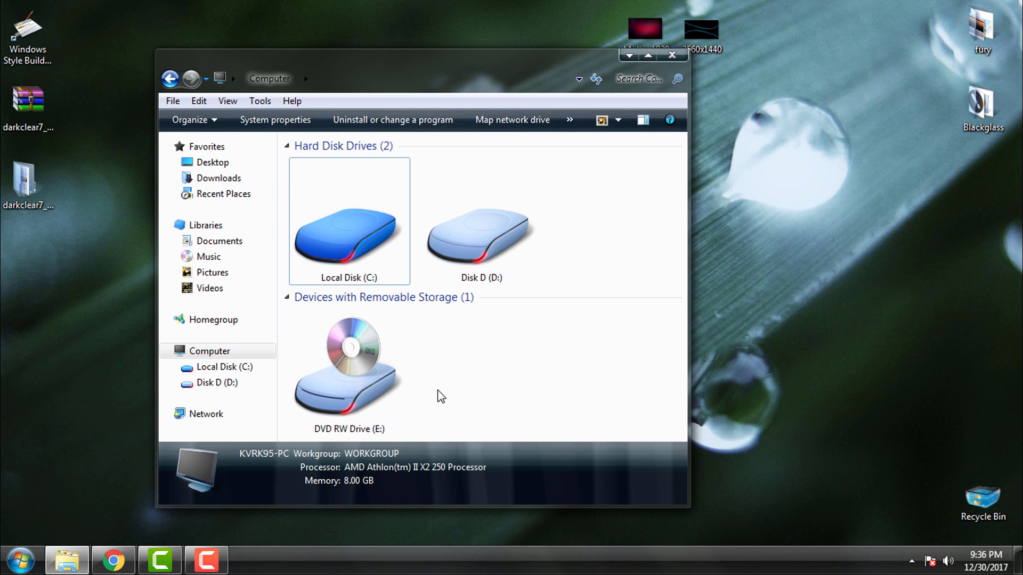
click(654, 57)
drag(383, 19, 538, 107)
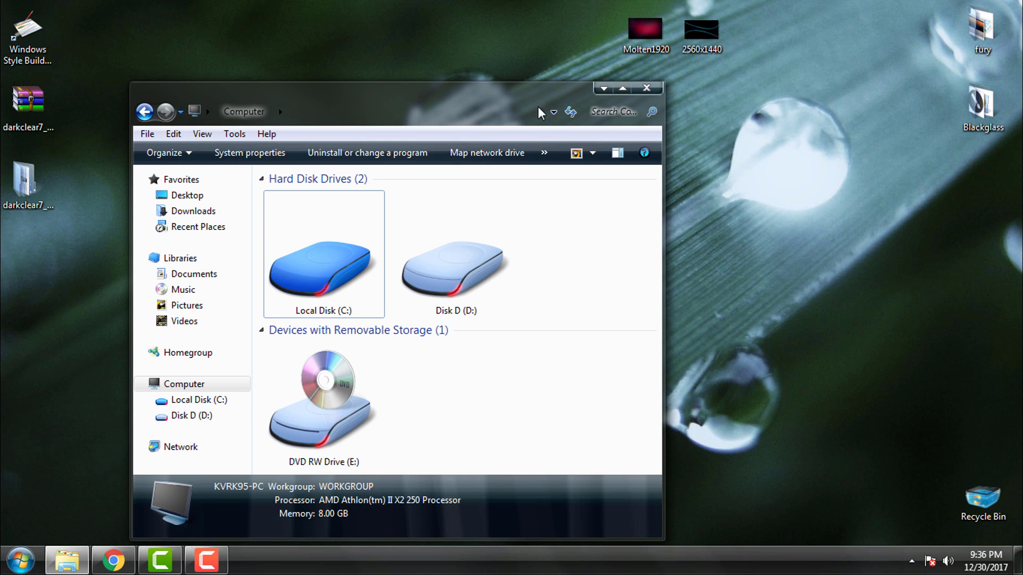
Close Explorer, then view Computer's System properties from the Start menu and close them.
click(645, 88)
key(super)
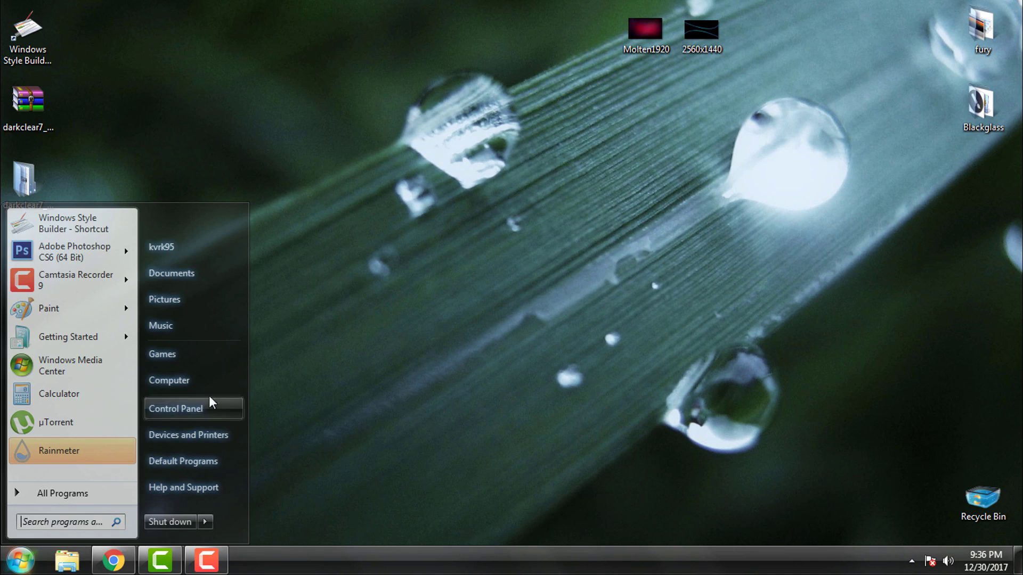
right_click(198, 379)
click(246, 509)
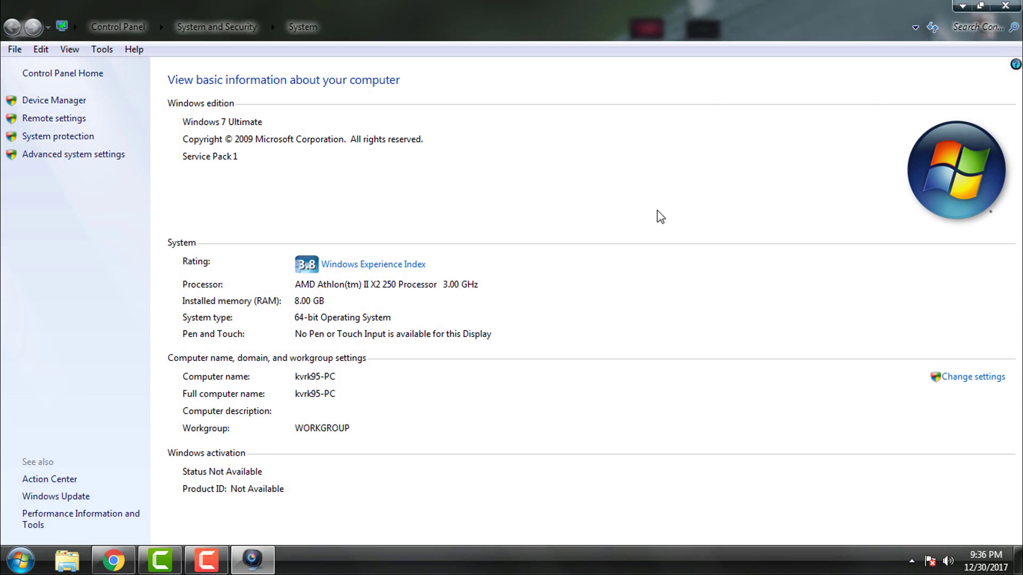
key(alt+F4)
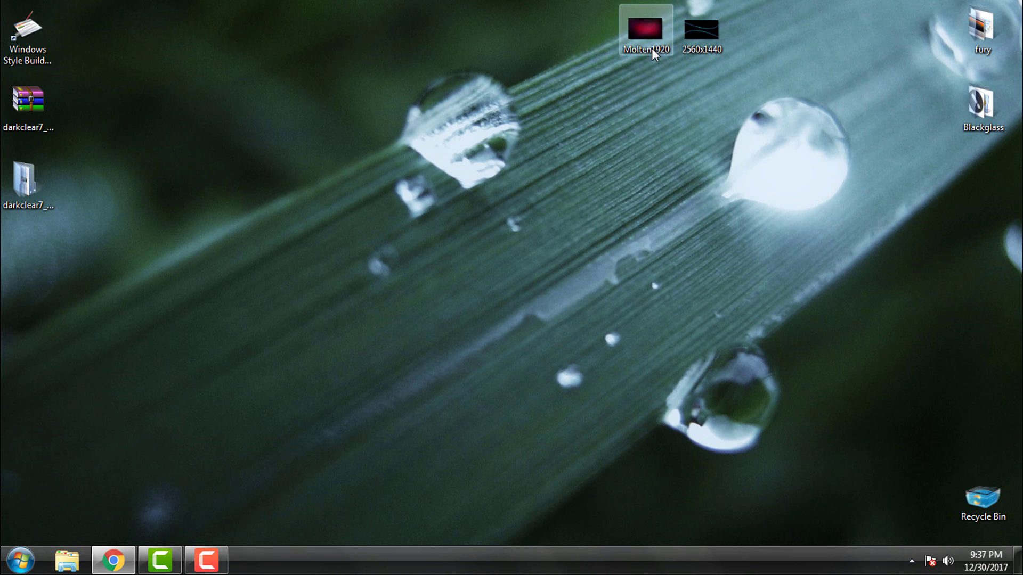
Open Molten1920 in Photo Viewer, step to 2560x1440, and return to Molten1920.
double_click(652, 52)
click(547, 526)
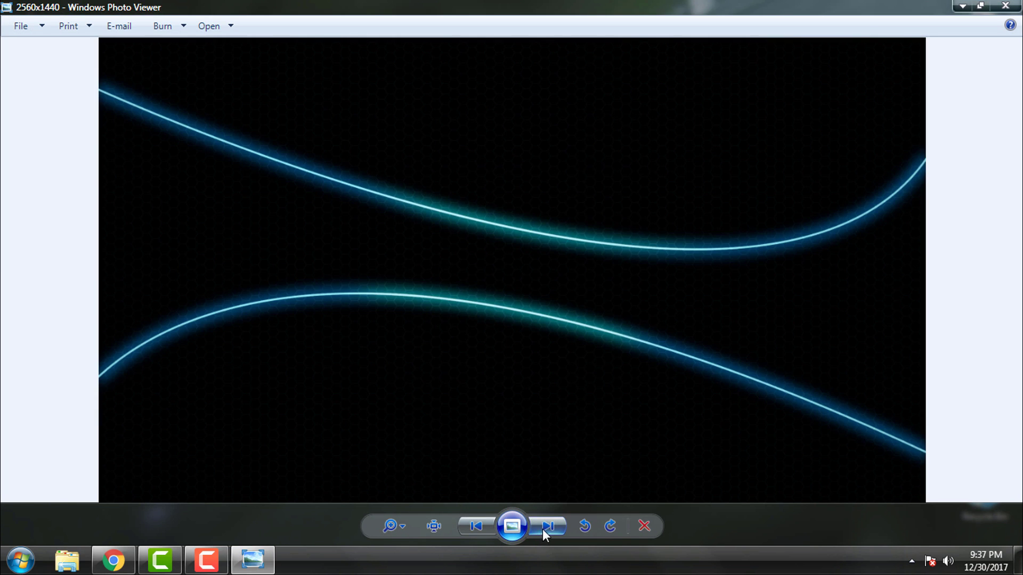
click(484, 526)
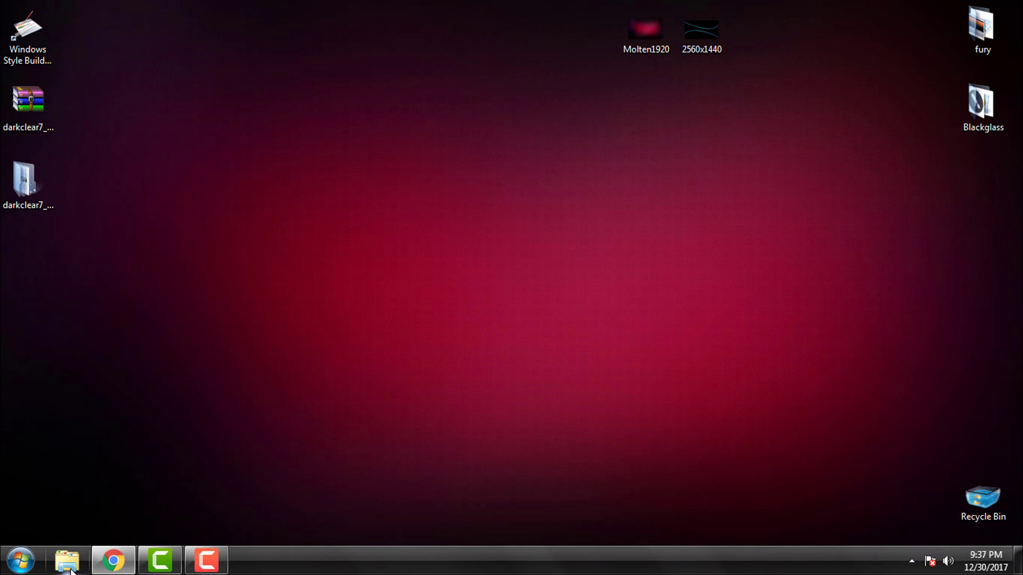
Open the Computer window in Explorer and move and resize it over the Molten wallpaper.
click(69, 560)
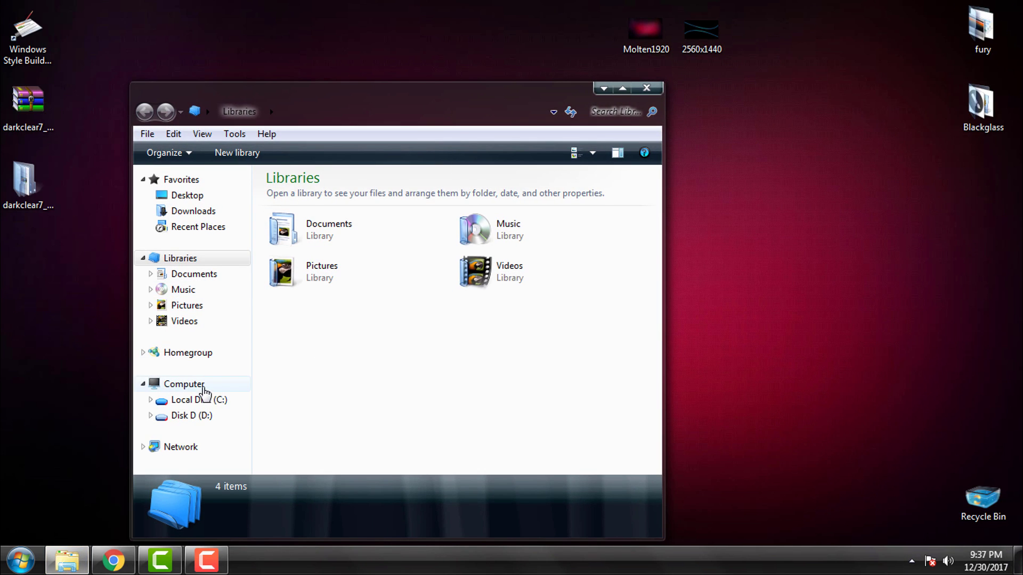
click(197, 384)
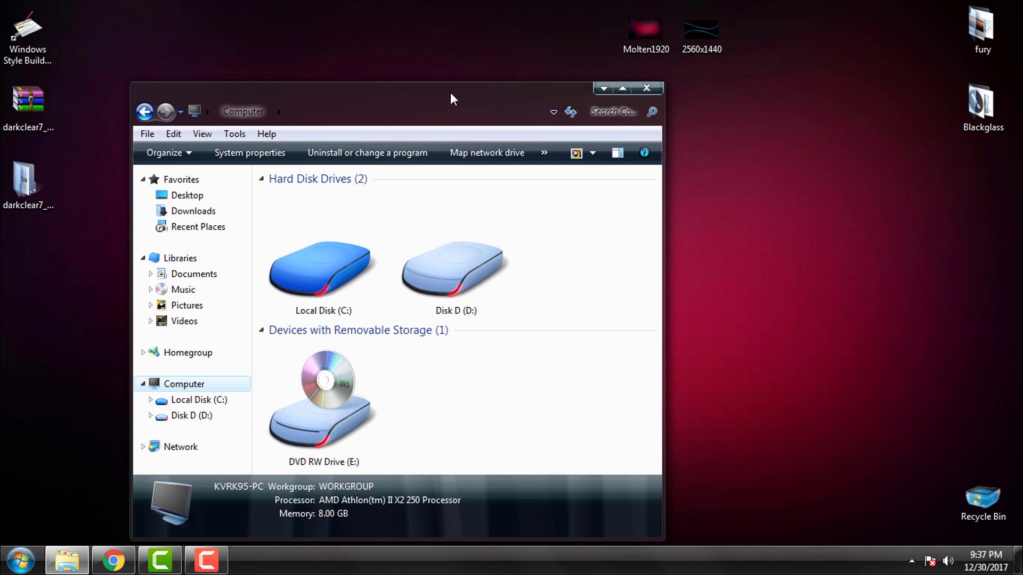
drag(451, 98, 537, 49)
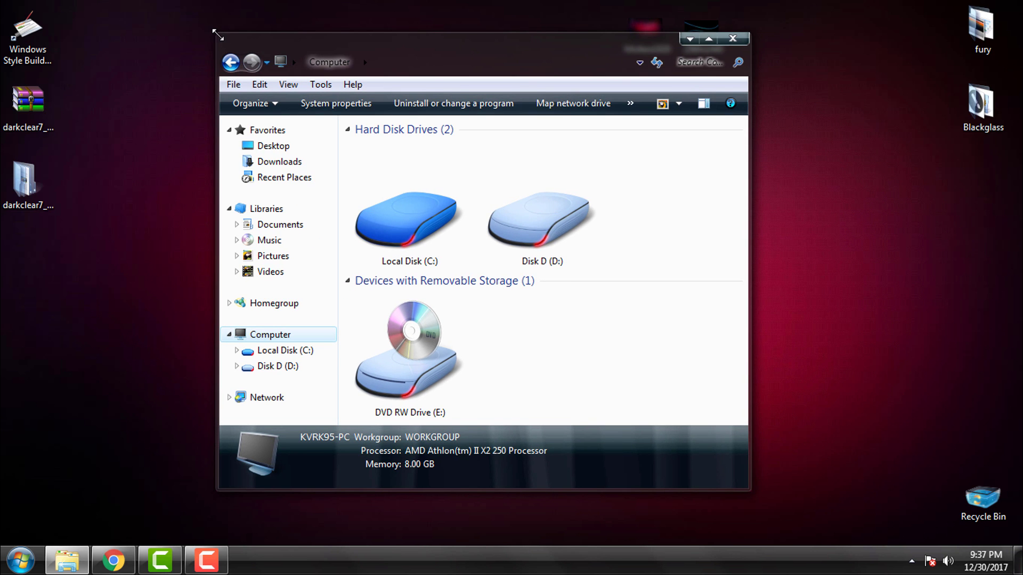
drag(217, 35, 233, 115)
drag(541, 110, 430, 122)
Set the 2560x1440 image as the desktop background via Photo Viewer.
click(669, 100)
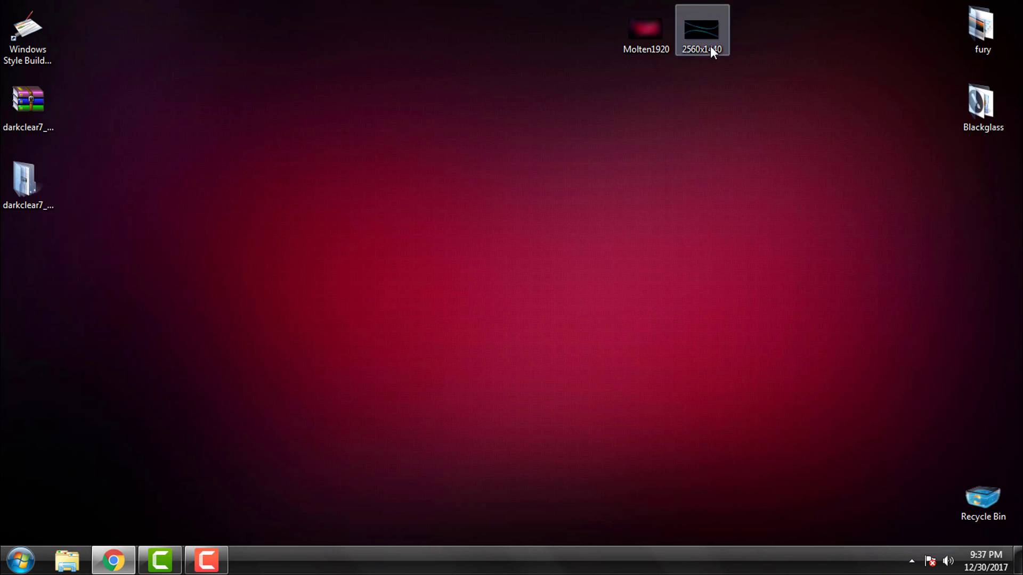
double_click(711, 45)
right_click(522, 156)
click(554, 189)
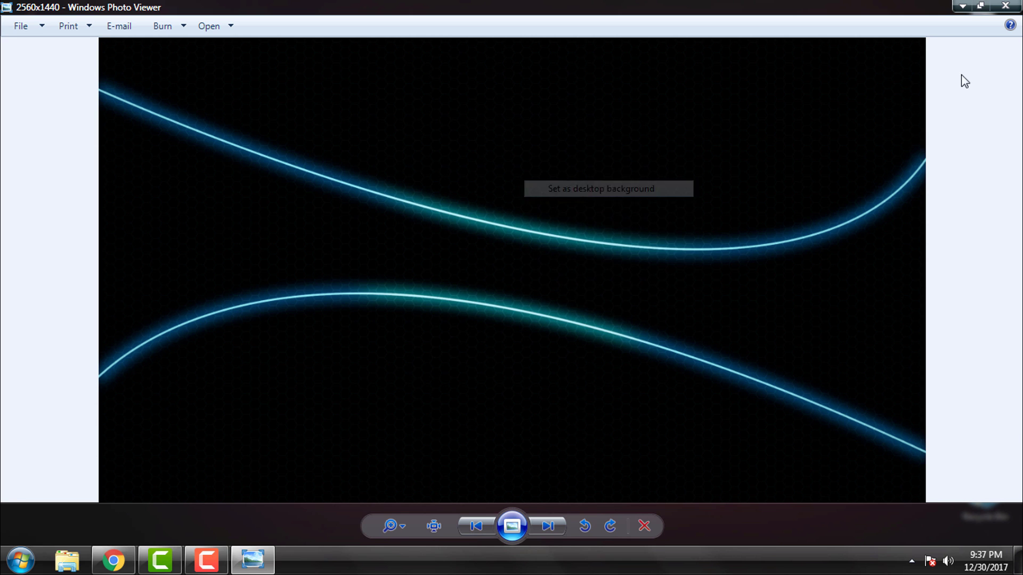
click(1005, 5)
Preview a Computer window over it, then set Molten1920 back as the desktop background.
click(67, 559)
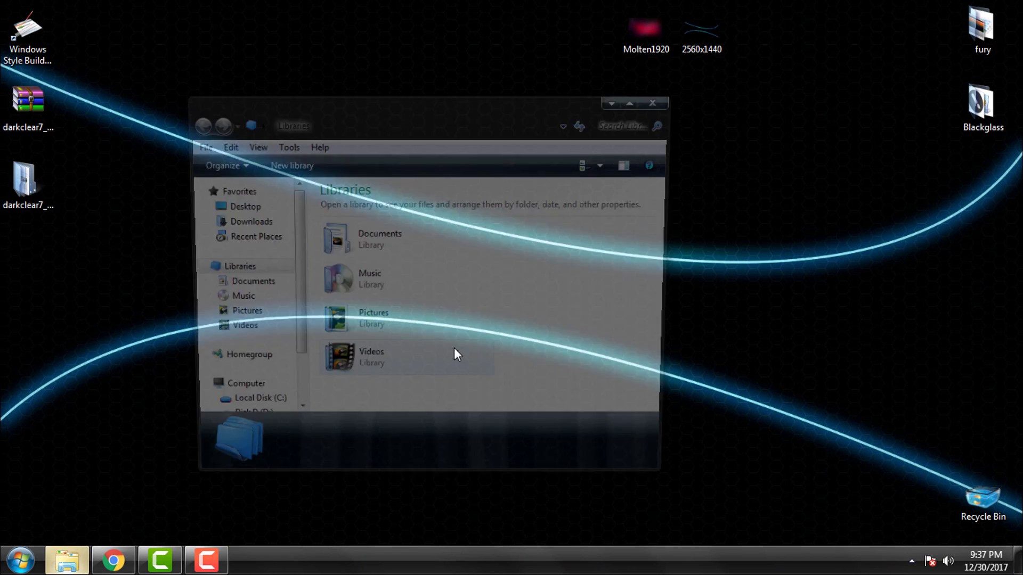
click(233, 394)
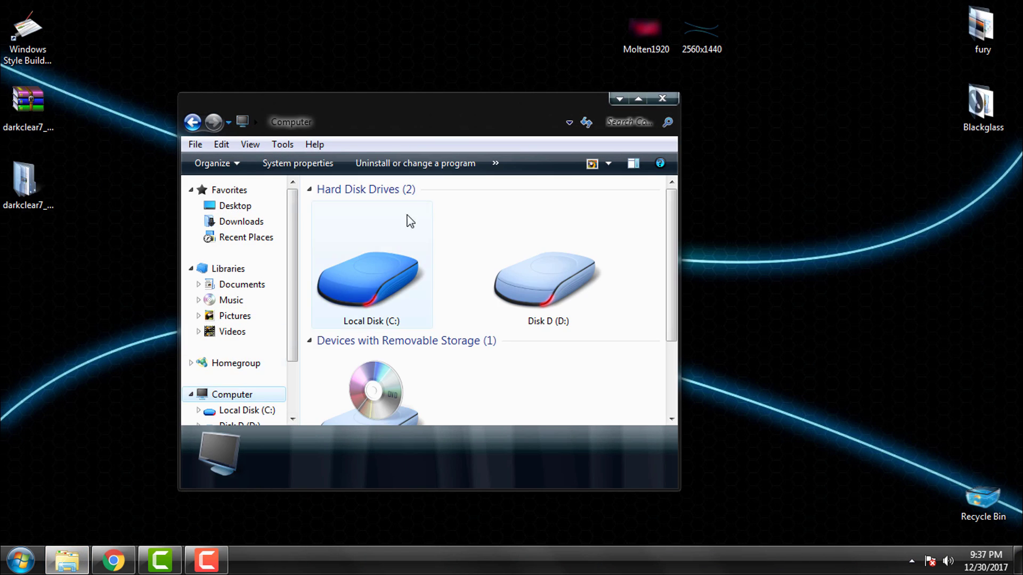
drag(478, 104, 568, 98)
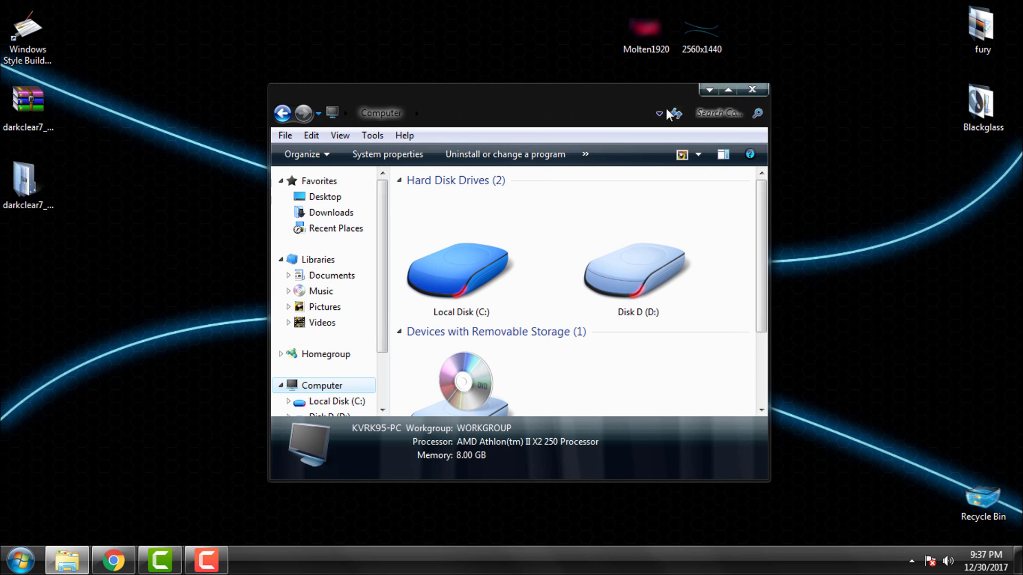
click(752, 89)
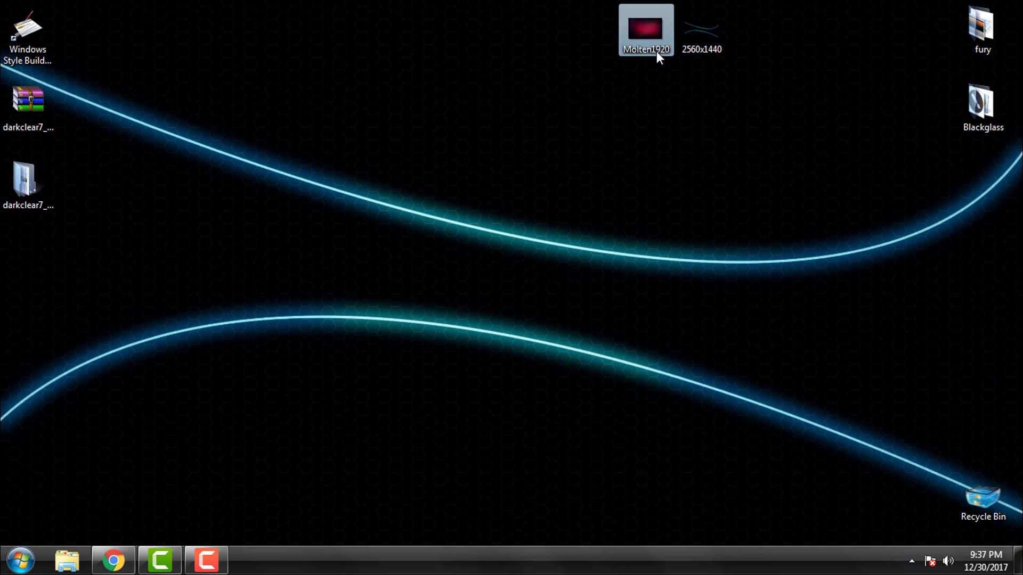
double_click(656, 51)
right_click(515, 199)
click(527, 228)
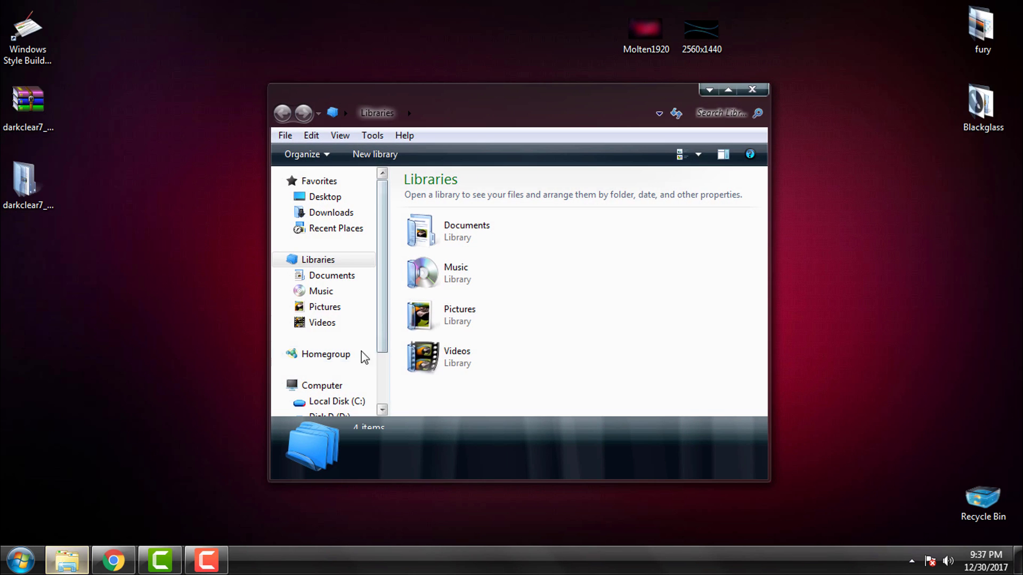
Shrink, maximize and close the Computer window, then bring up the Start menu.
click(323, 386)
click(20, 560)
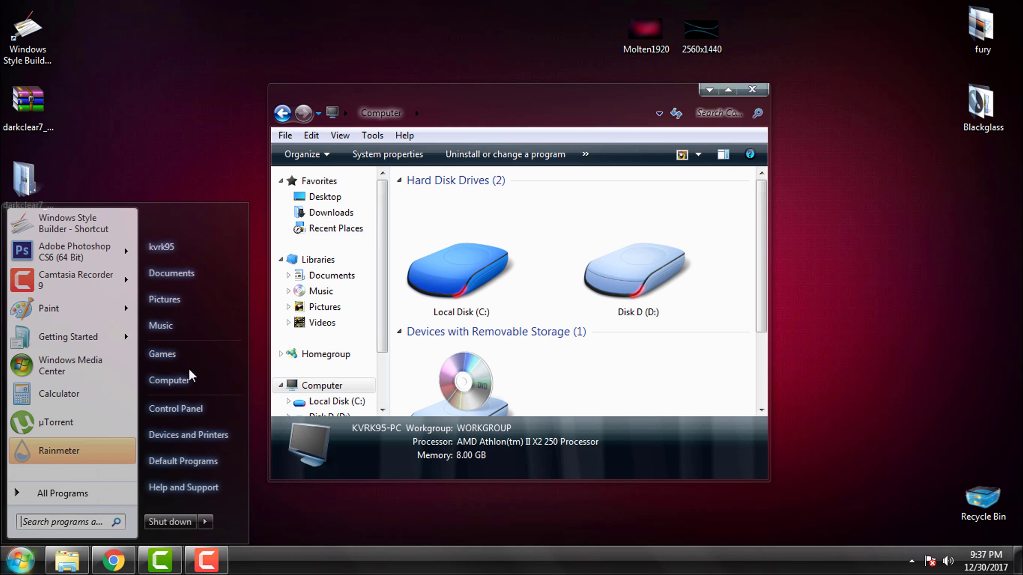
drag(268, 85, 292, 163)
double_click(357, 159)
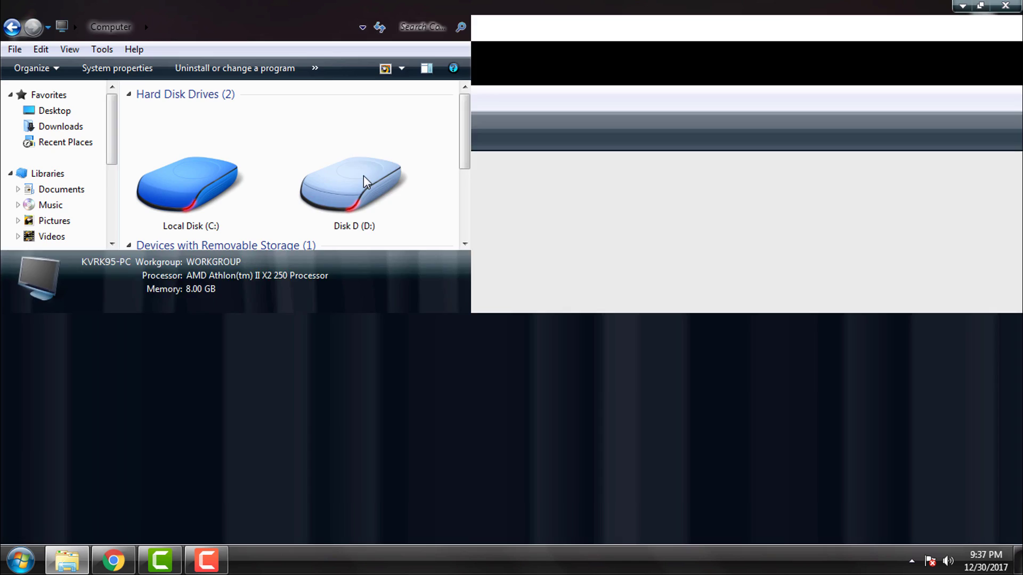
click(1006, 7)
key(super)
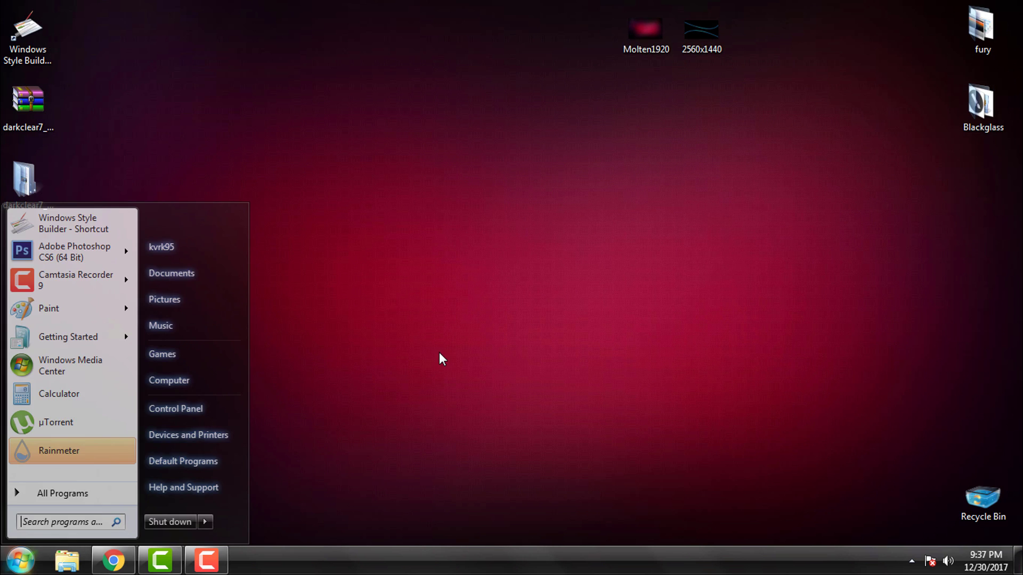
Open darkclear7 > Darkclear_7_(Final)_by_Caeszer > System Files > 64-bit.
click(439, 353)
double_click(35, 178)
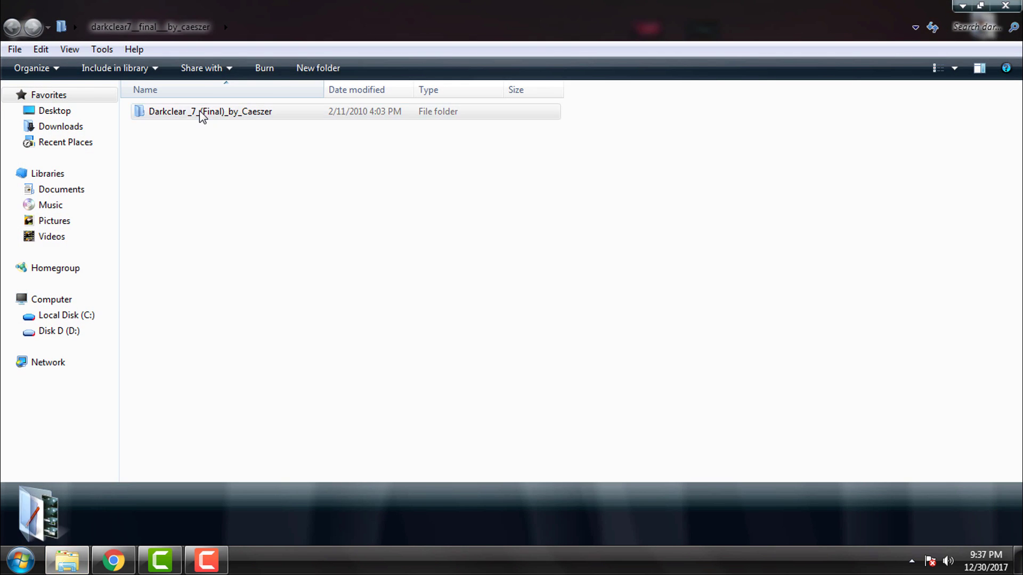
double_click(200, 112)
double_click(201, 112)
click(194, 117)
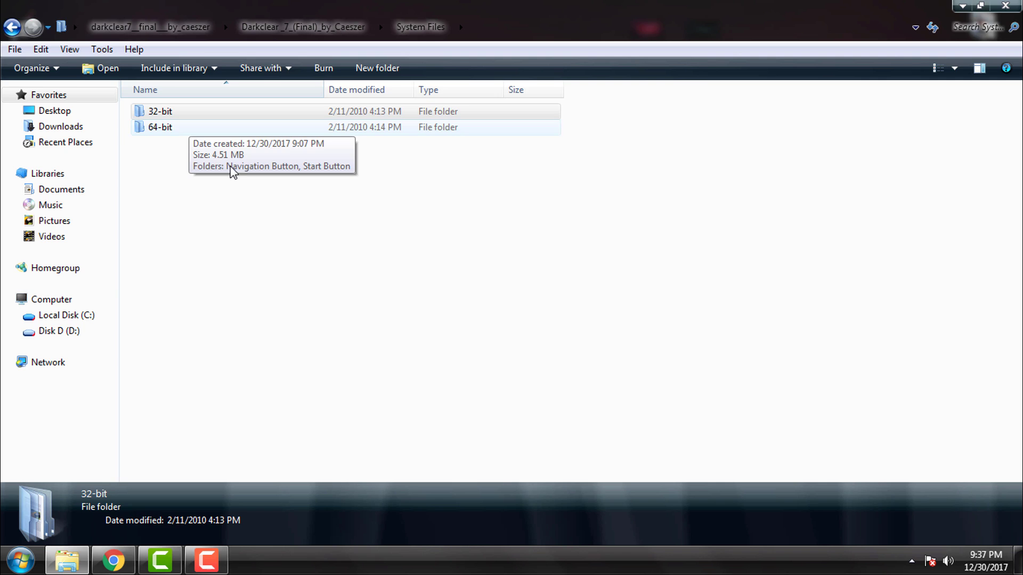
click(156, 133)
double_click(156, 133)
Browse the Start Button folder's explorer file and the Navigation Button folder's ExplorerFrame.dll.
click(194, 114)
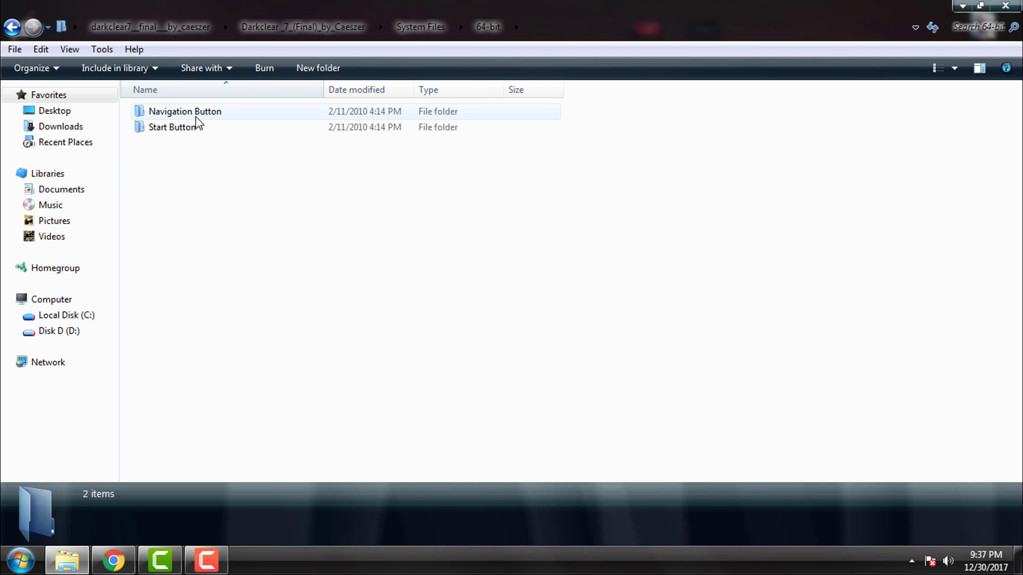
double_click(219, 128)
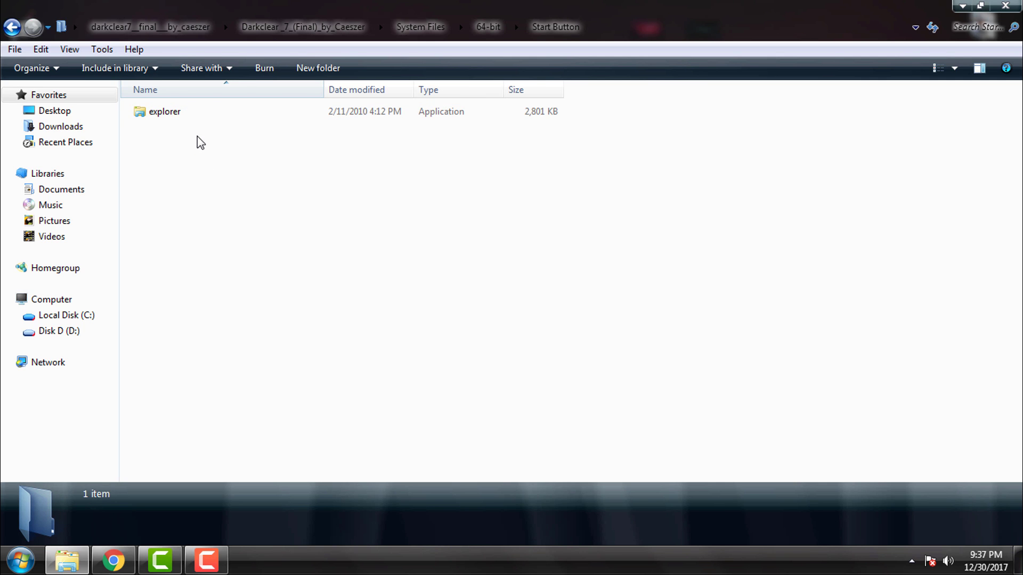
click(141, 110)
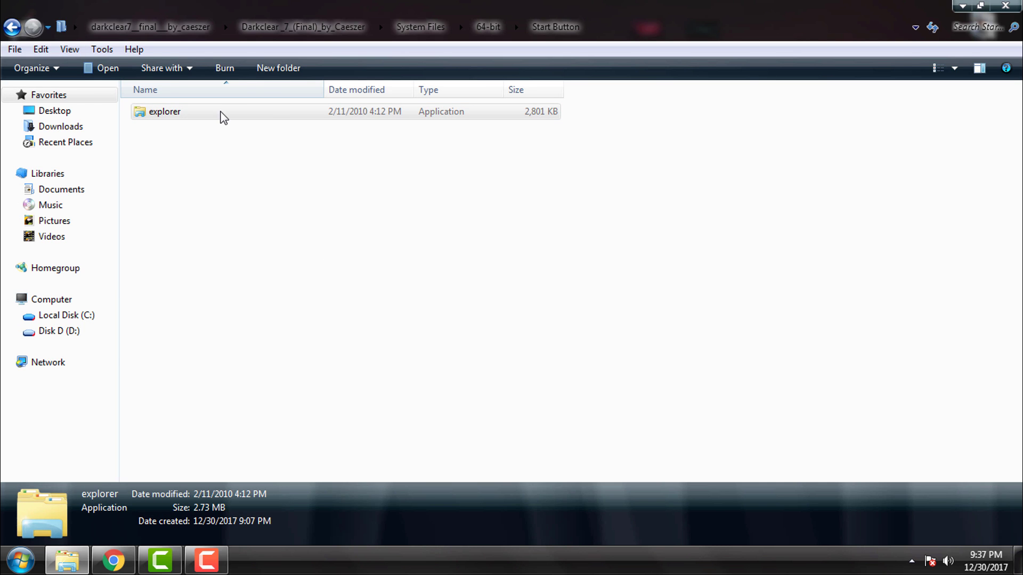
click(12, 27)
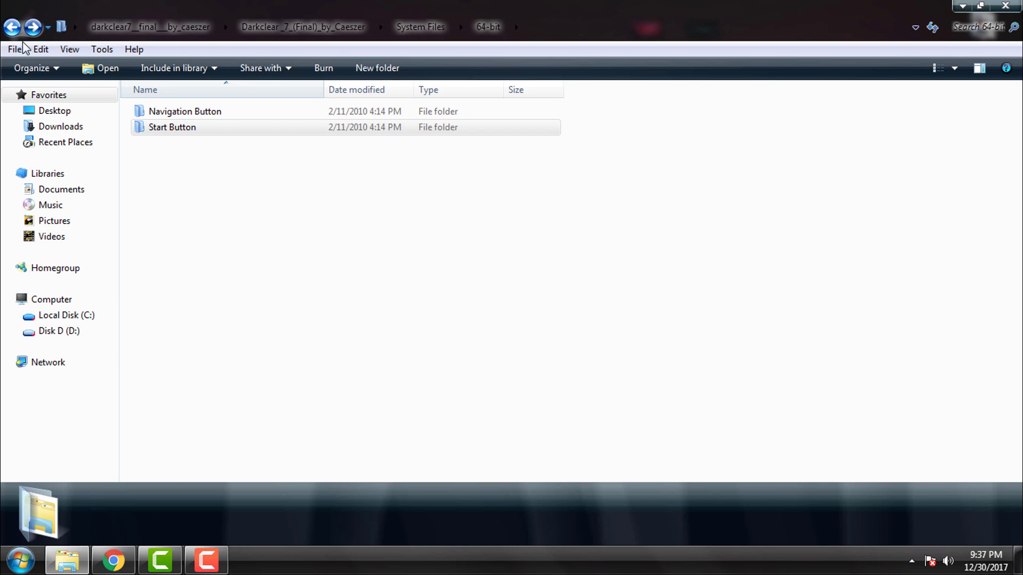
double_click(168, 113)
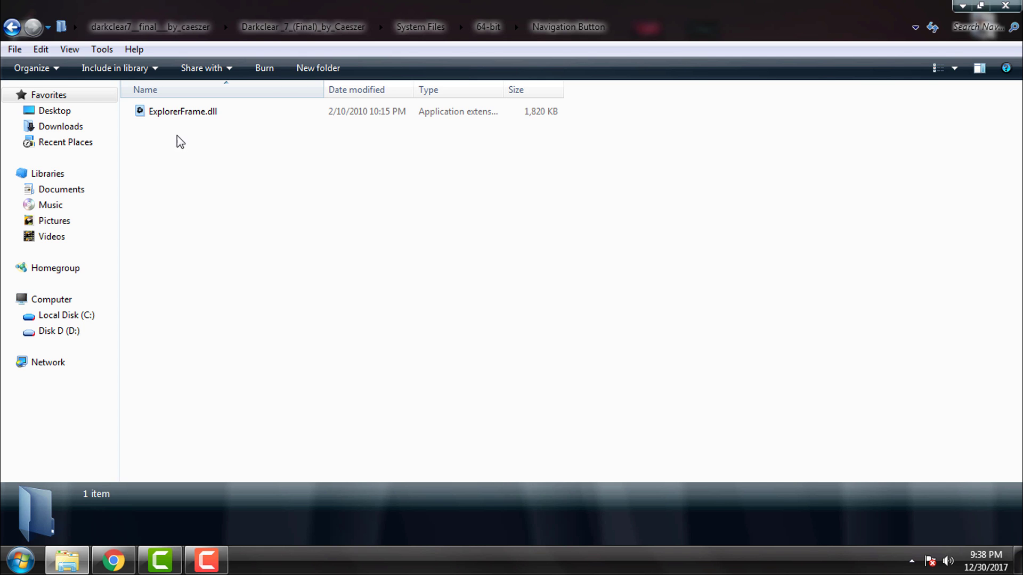
click(160, 113)
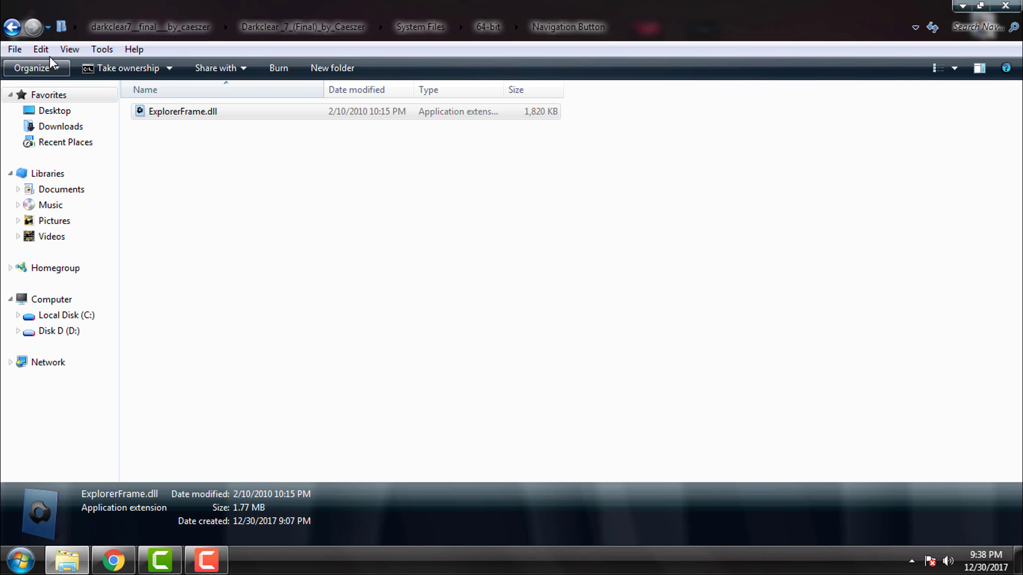
Return to the 64-bit folder, refresh its listing, and restore the window size.
click(12, 27)
right_click(203, 168)
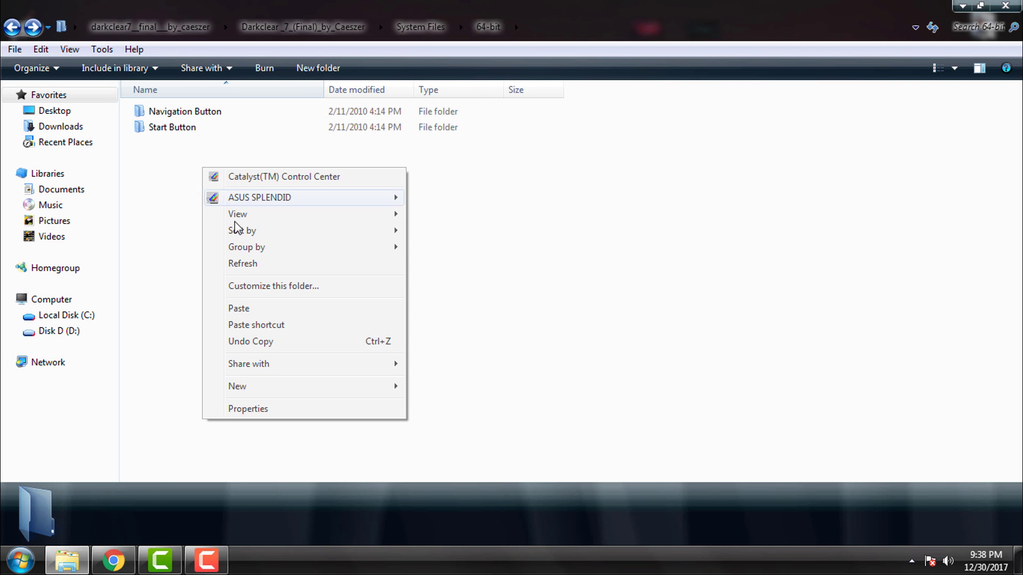
click(241, 264)
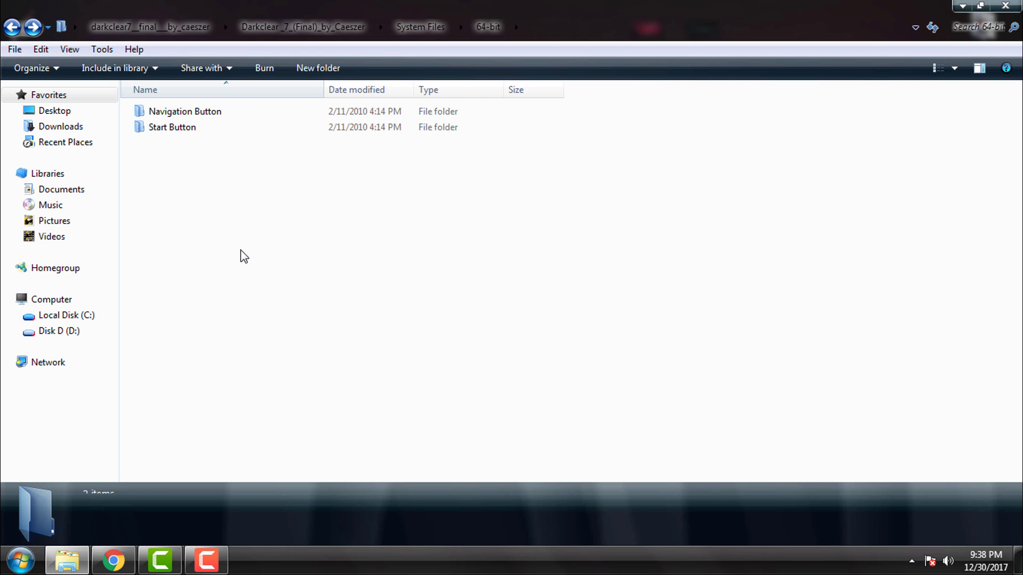
double_click(321, 1)
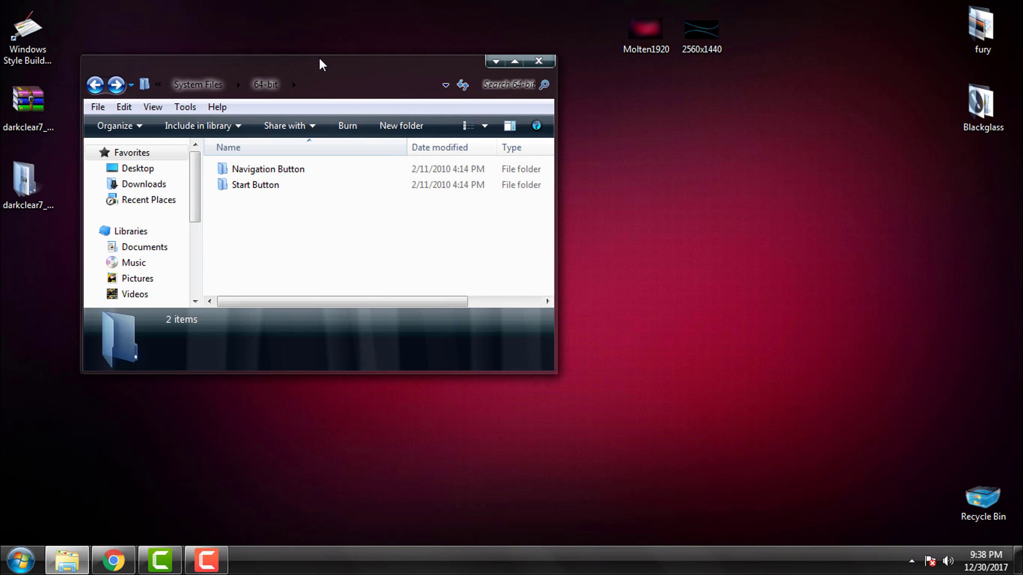
Close the 64-bit folder window and refresh the desktop a few times.
click(538, 62)
right_click(270, 148)
click(297, 224)
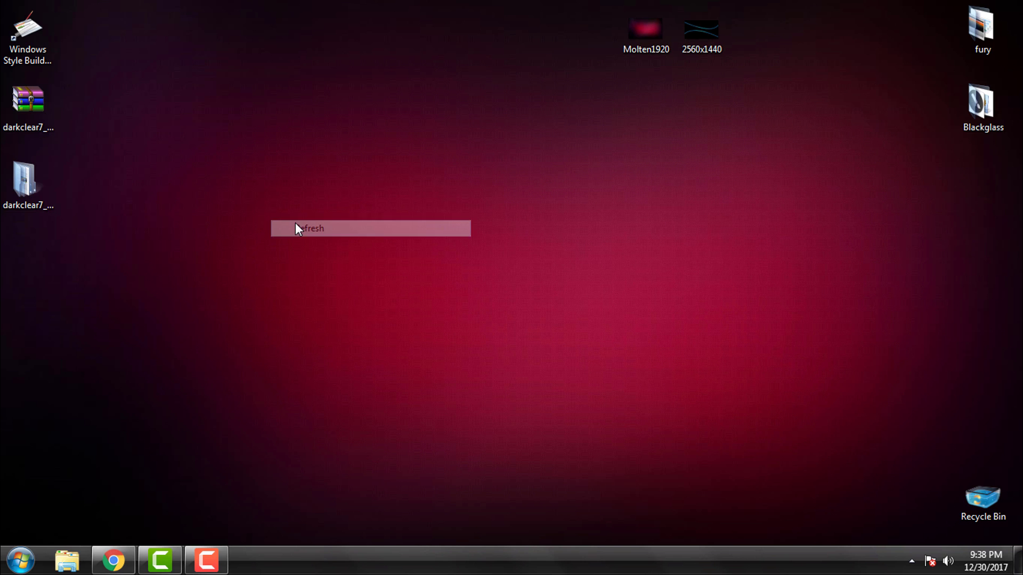
right_click(181, 180)
click(208, 258)
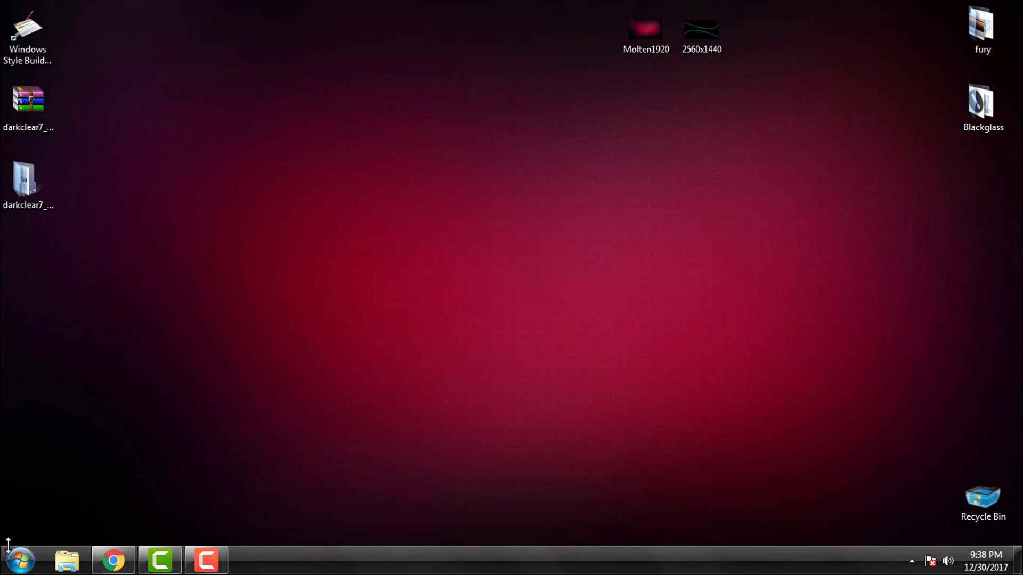
click(13, 567)
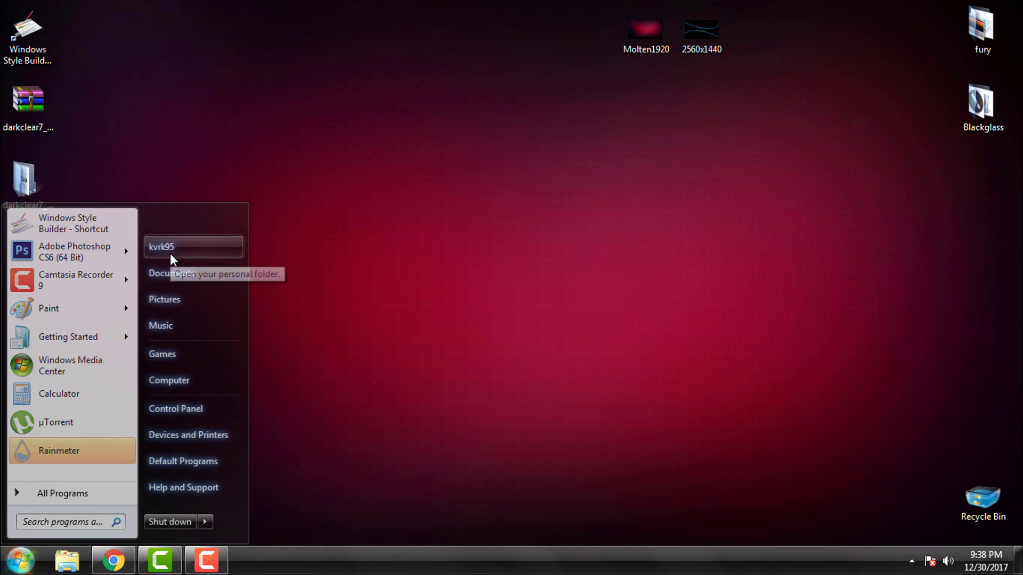
right_click(312, 231)
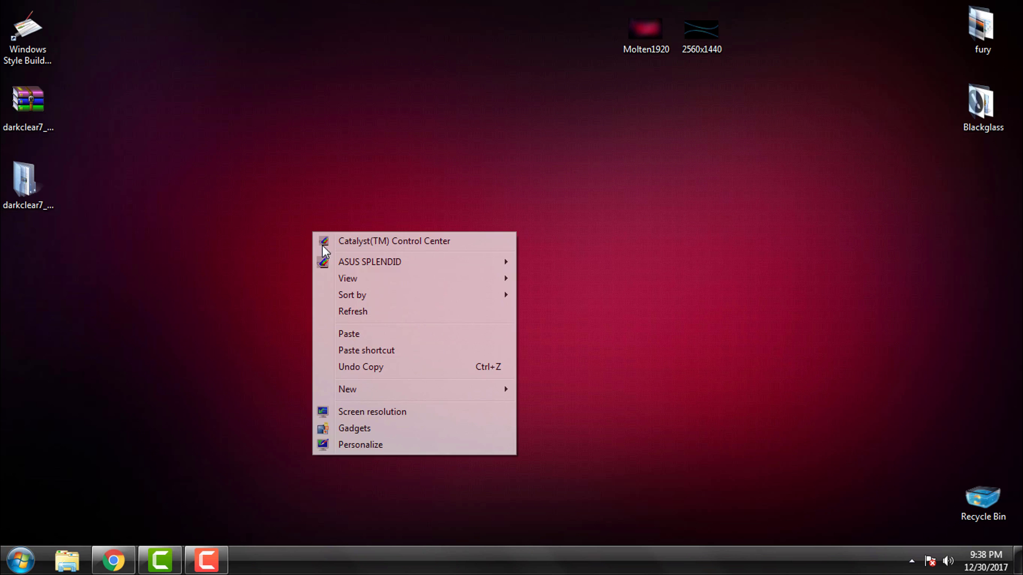
click(336, 311)
Open Windows Explorer from the taskbar and go to the Documents library.
click(13, 567)
click(334, 348)
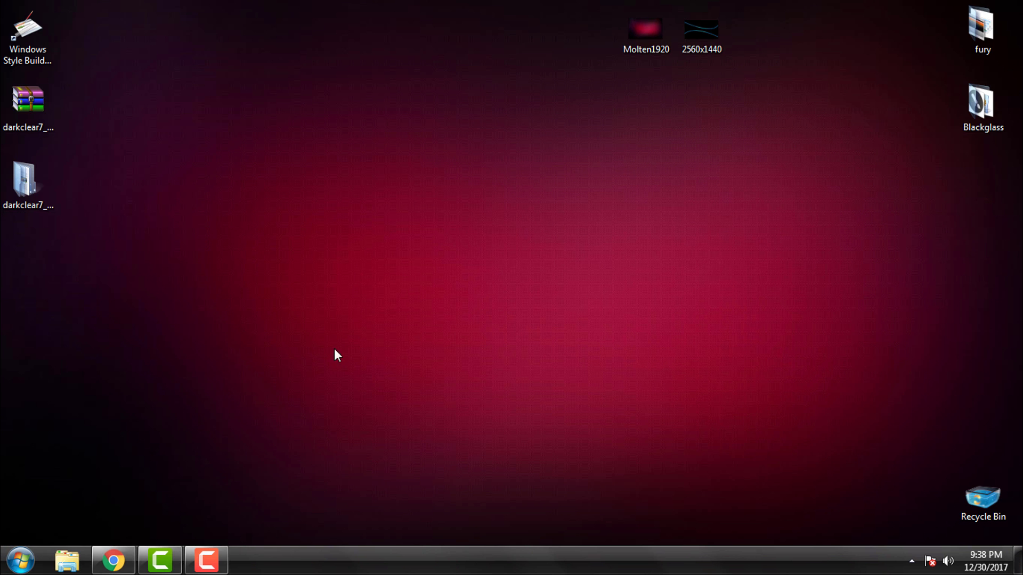
click(68, 560)
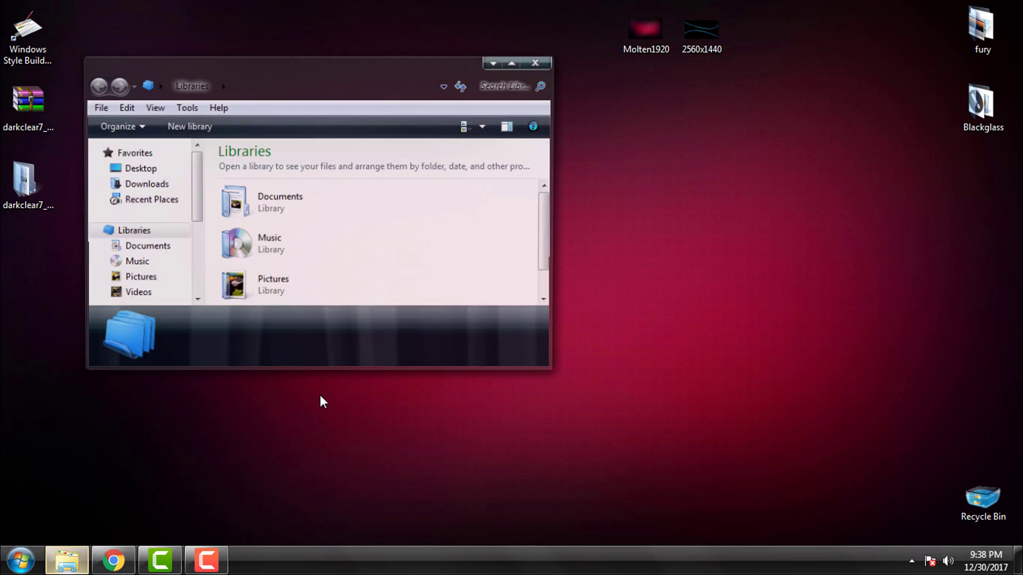
click(160, 247)
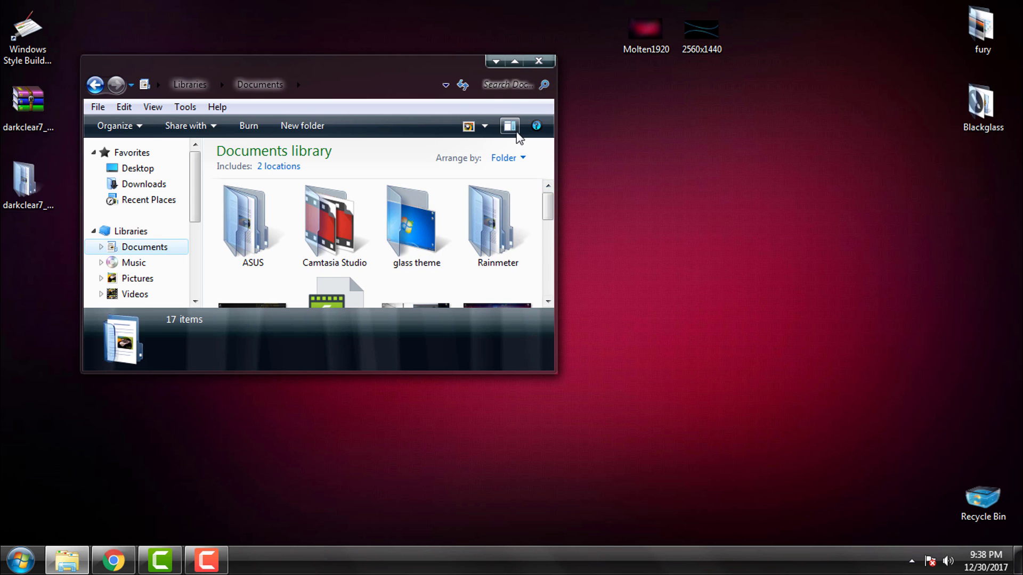